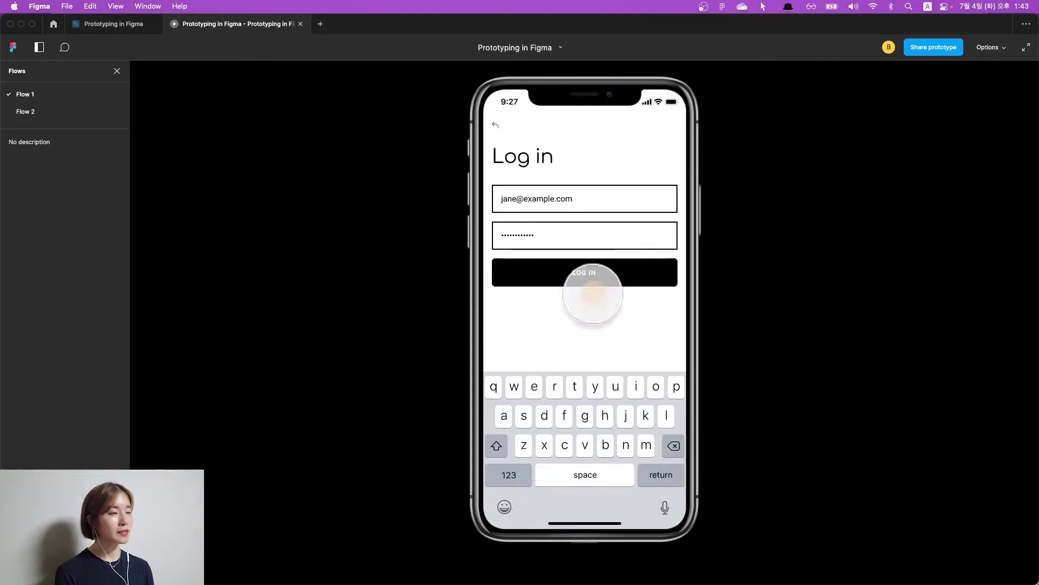
- Log in to the prototype's Discover feed, then close the full-screen photo view
left_click(574, 276)
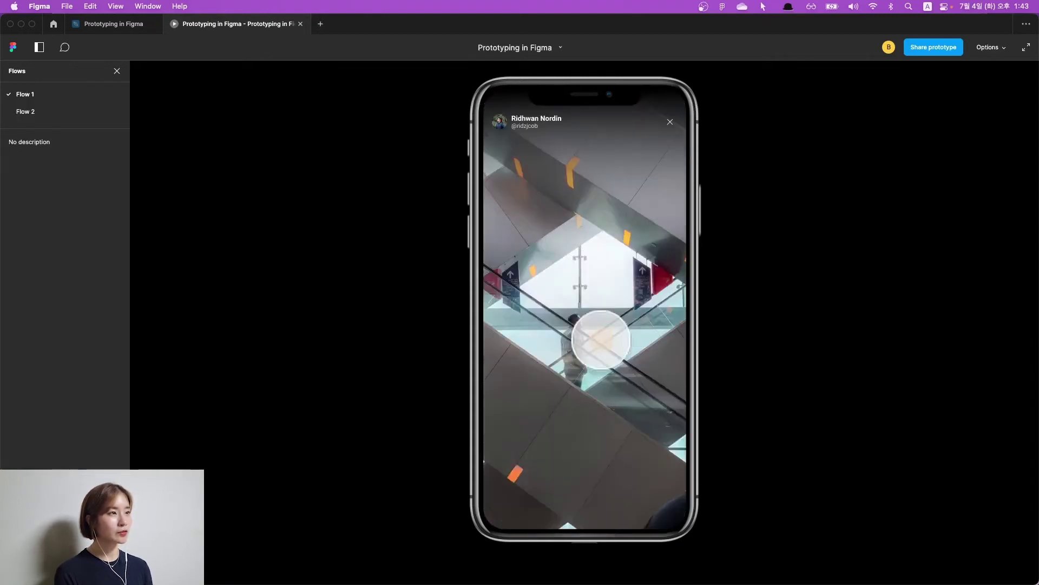
left_click(669, 121)
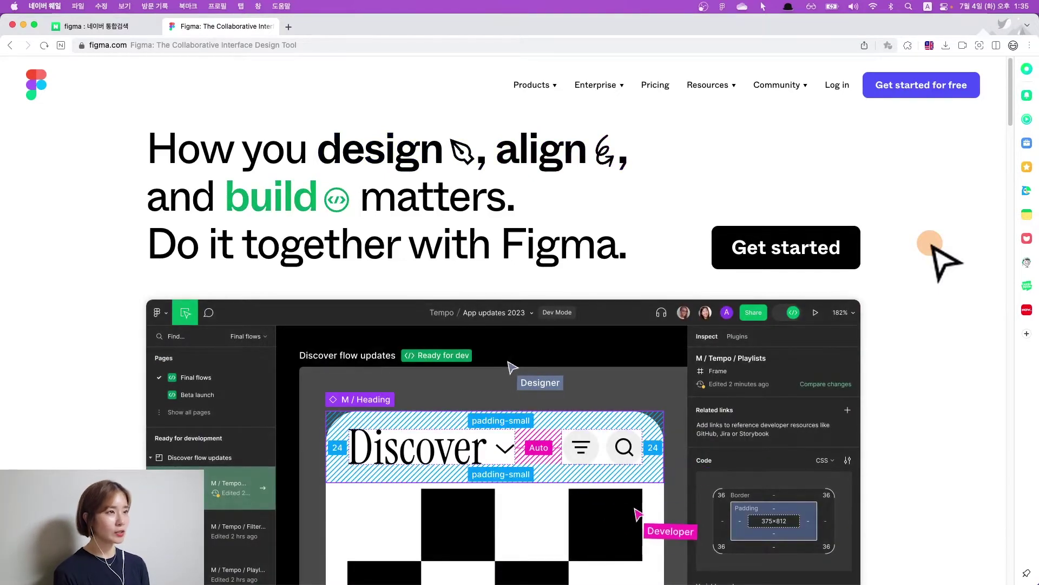
- Scroll the homepage past Co-create to the purple 'Make designs feel real' prototype section
scroll(382, 417, "down", 2)
scroll(383, 417, "down", 3)
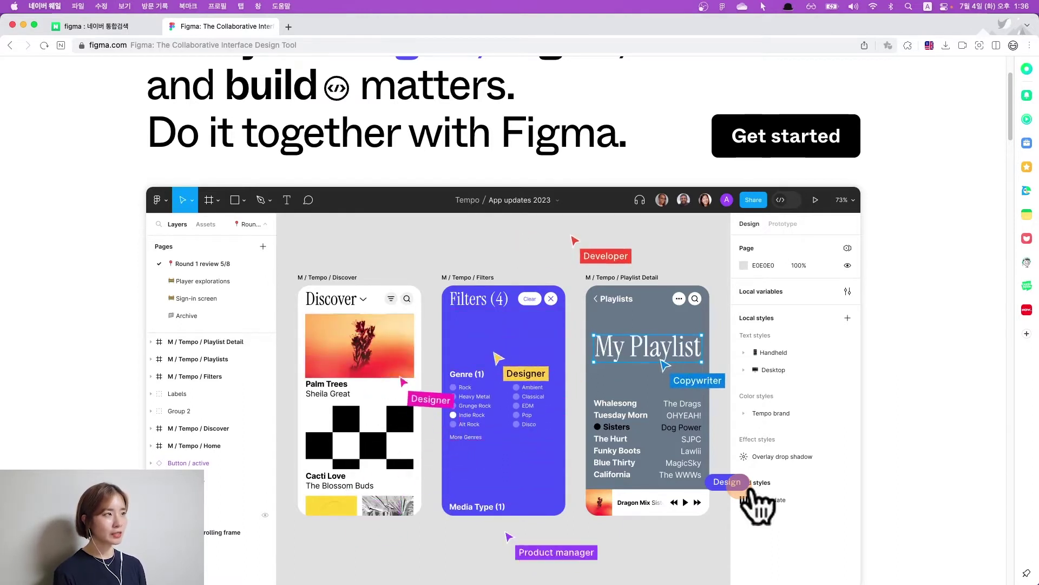
scroll(945, 441, "down", 1)
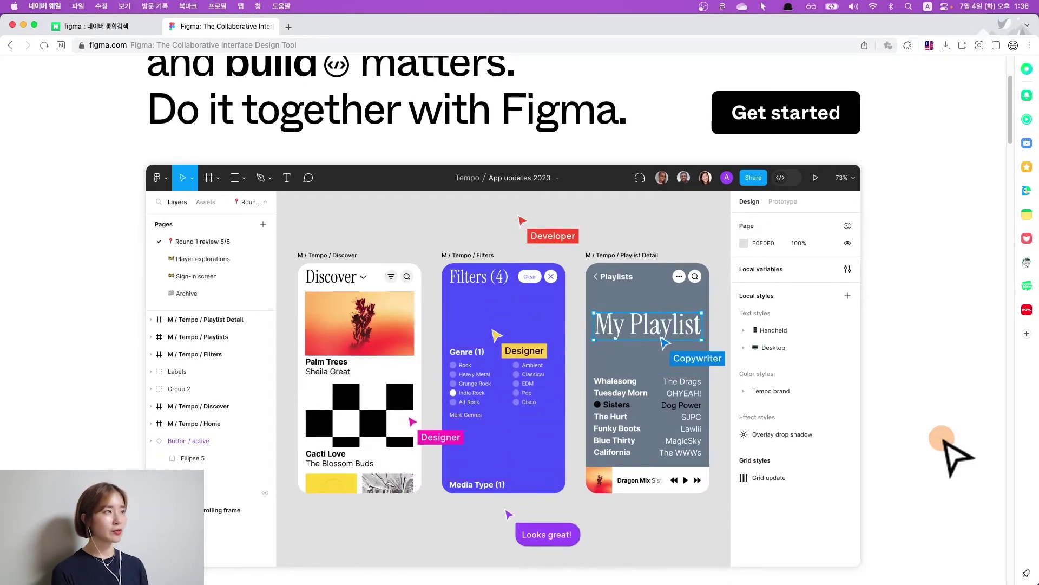
scroll(947, 427, "down", 3)
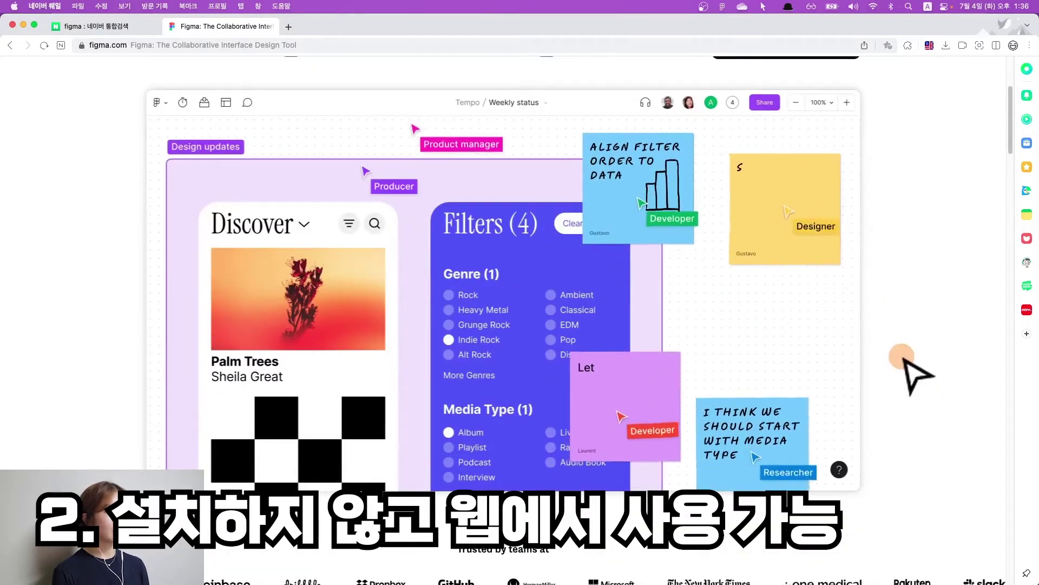
scroll(918, 377, "up", 1)
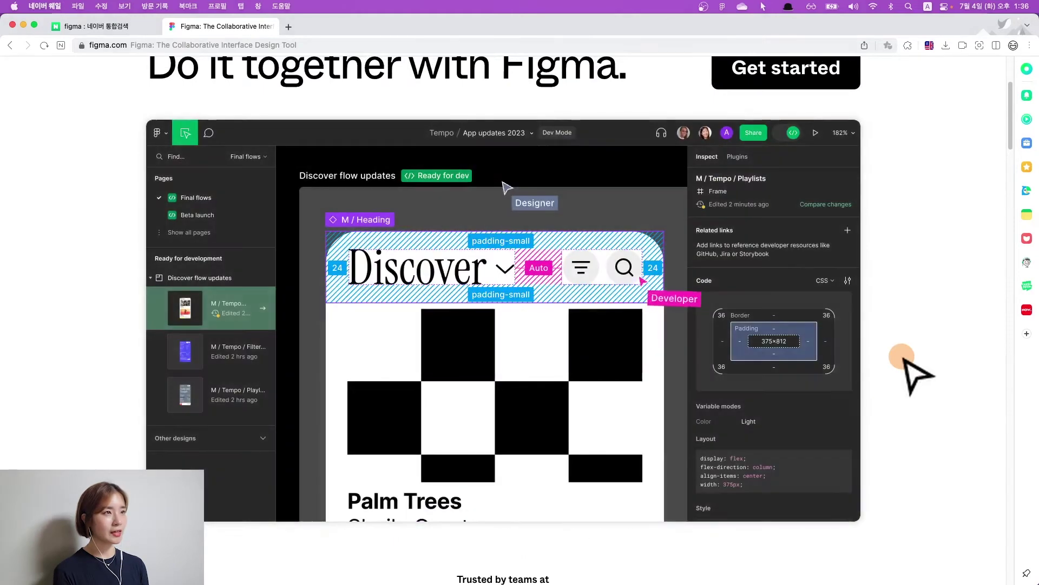
scroll(914, 398, "down", 3)
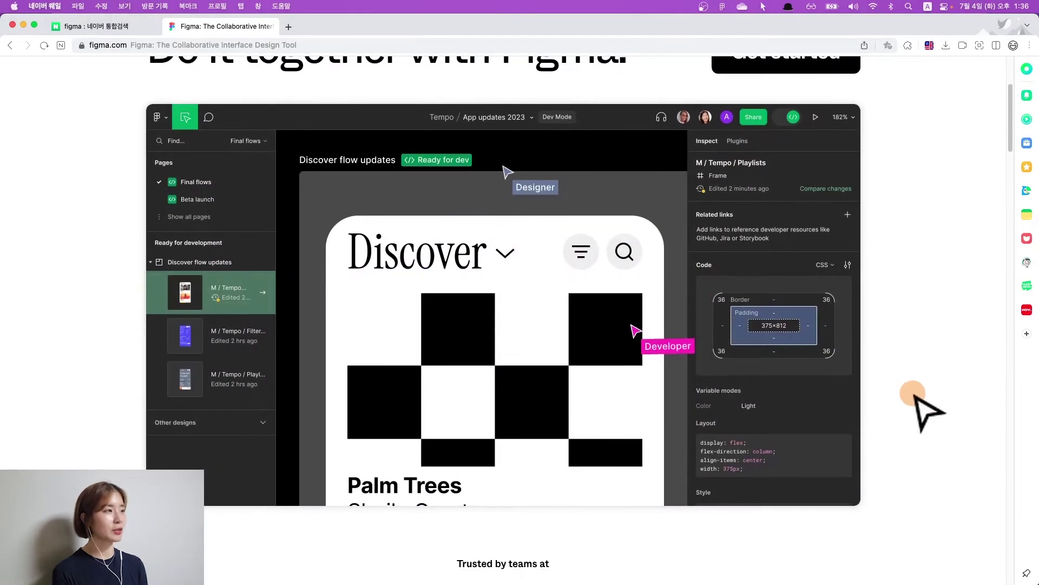
scroll(866, 414, "down", 10)
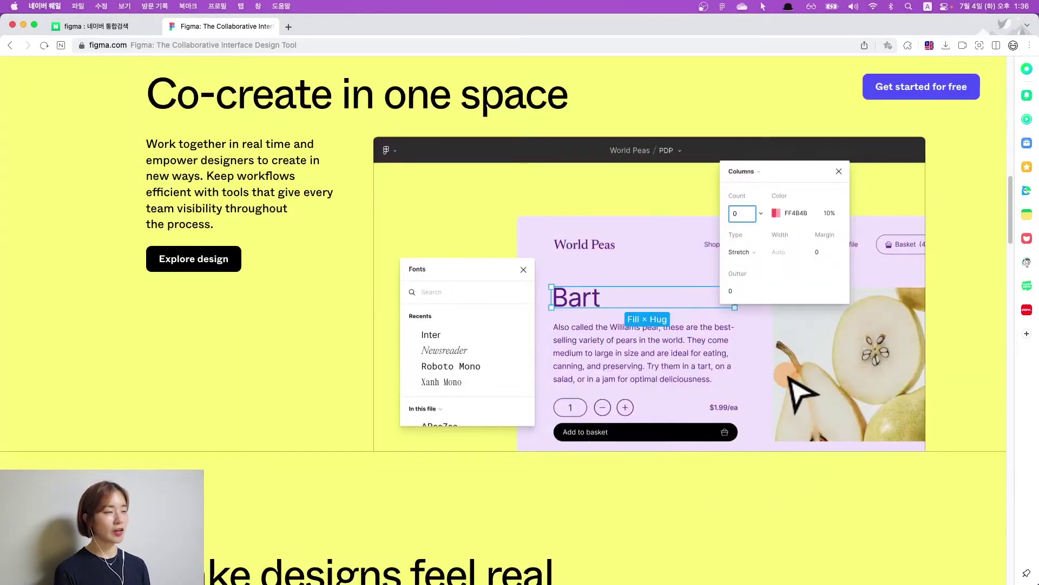
scroll(789, 380, "up", 1)
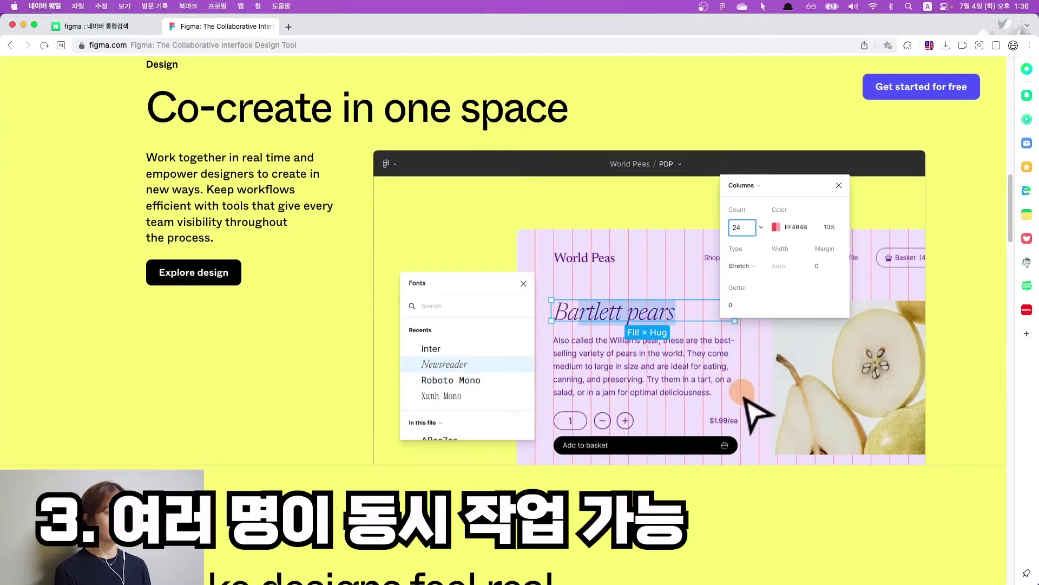
scroll(789, 380, "down", 1)
scroll(738, 445, "down", 2)
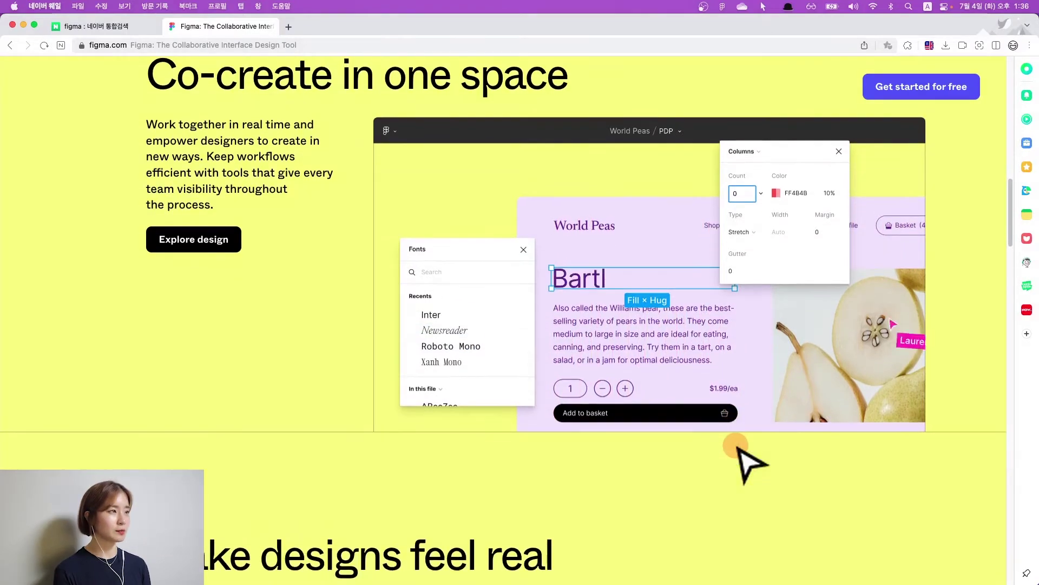
scroll(738, 445, "down", 10)
scroll(738, 445, "up", 1)
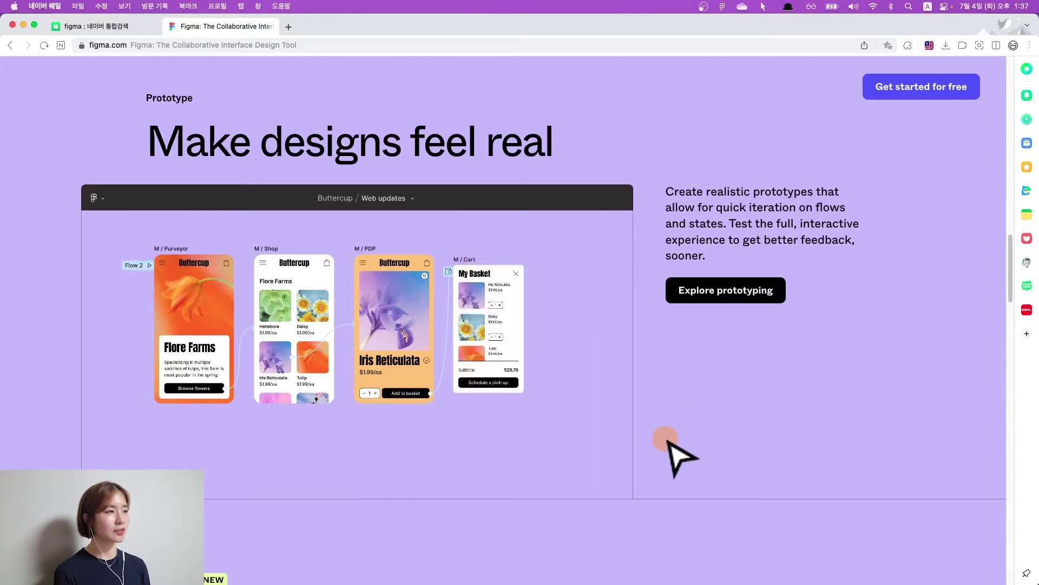
- Scroll through the Dev Mode, Design systems and FigJam 'Align your team' sections
scroll(672, 443, "down", 10)
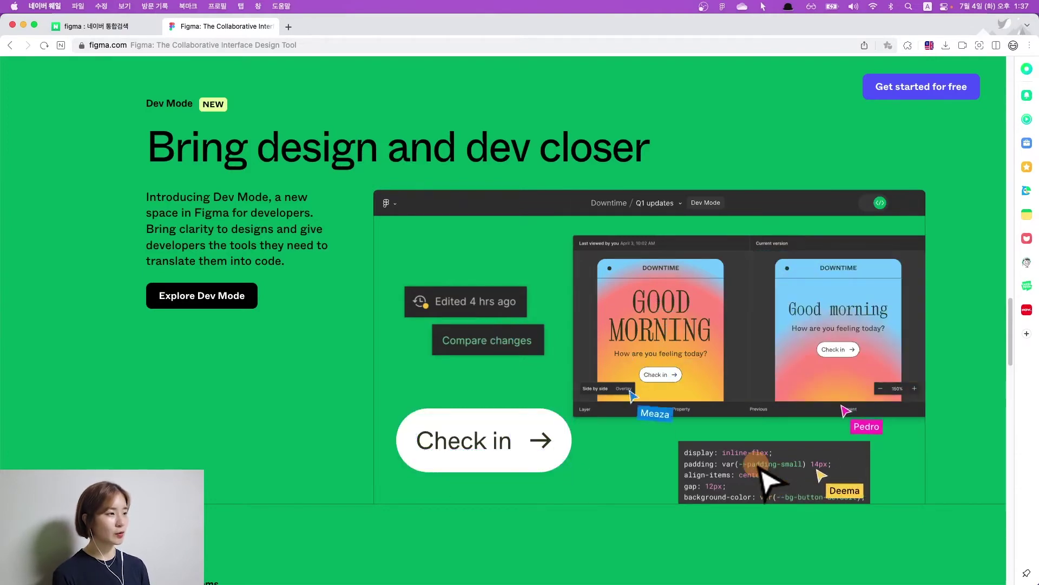
scroll(764, 471, "down", 5)
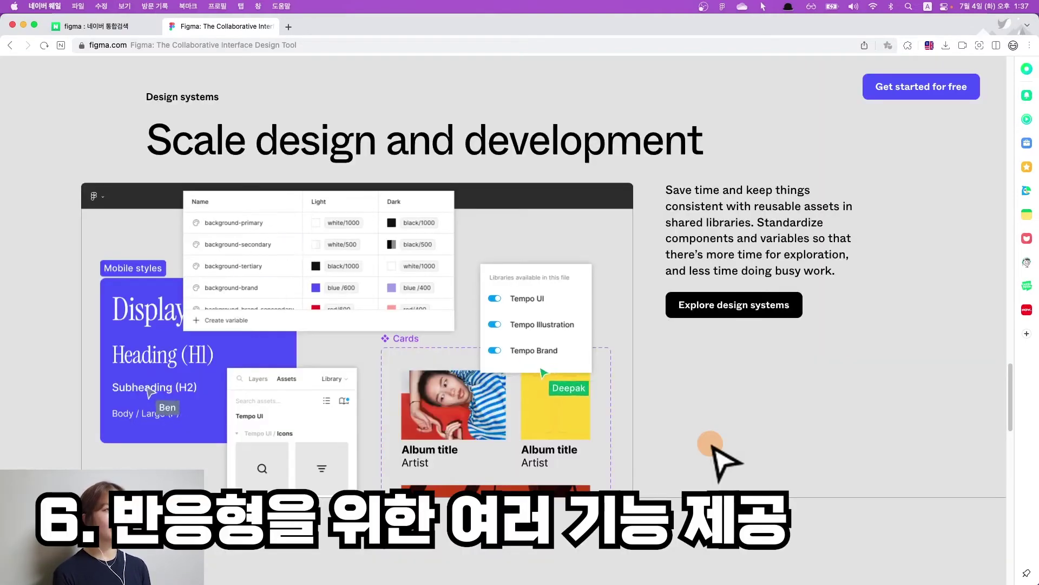
scroll(713, 451, "down", 4)
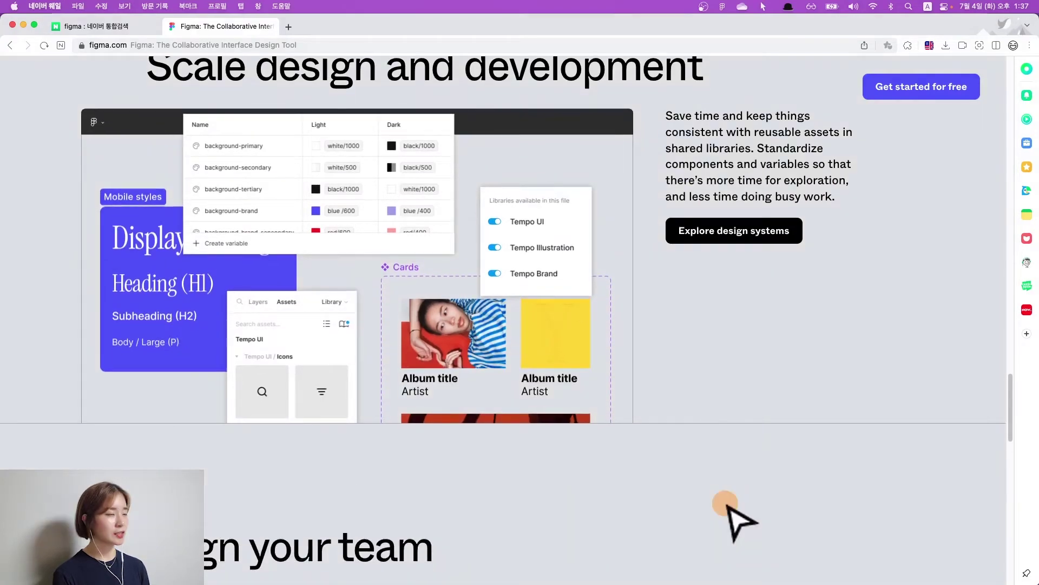
scroll(739, 520, "down", 5)
scroll(739, 519, "down", 3)
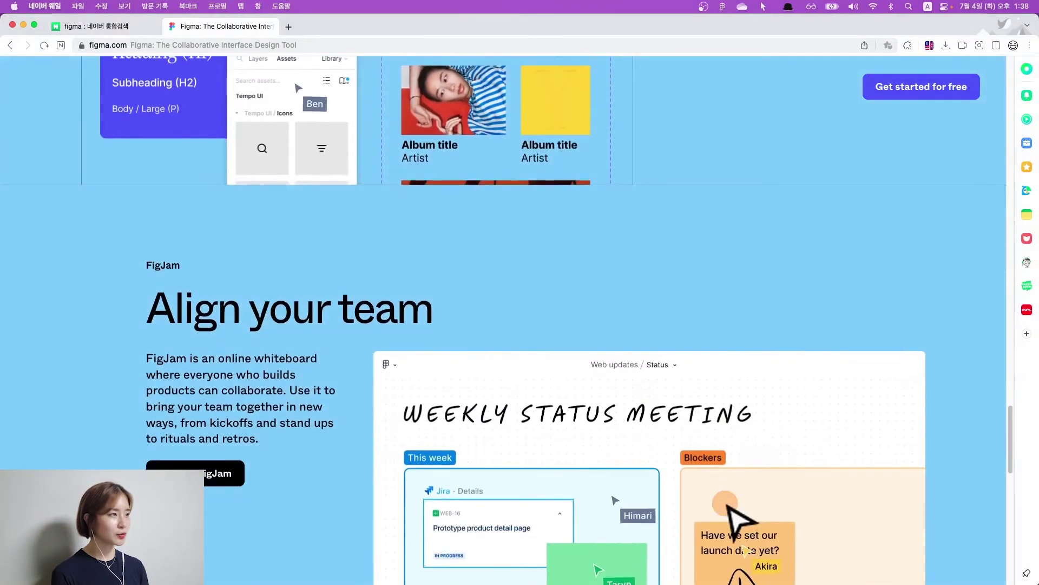
scroll(960, 464, "down", 4)
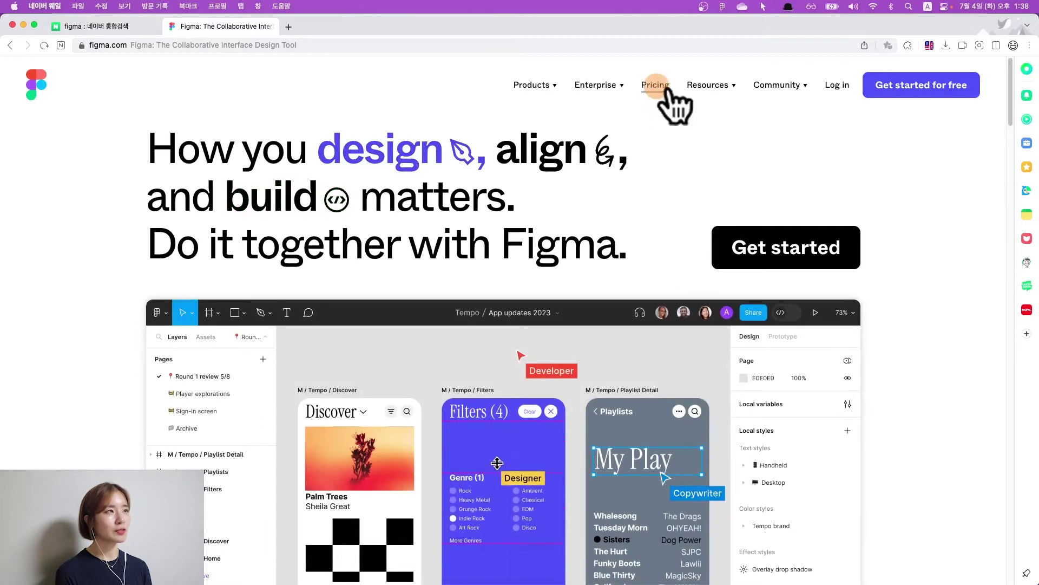
- Open the Pricing page, then the Downloads page from the Products menu
left_click(655, 85)
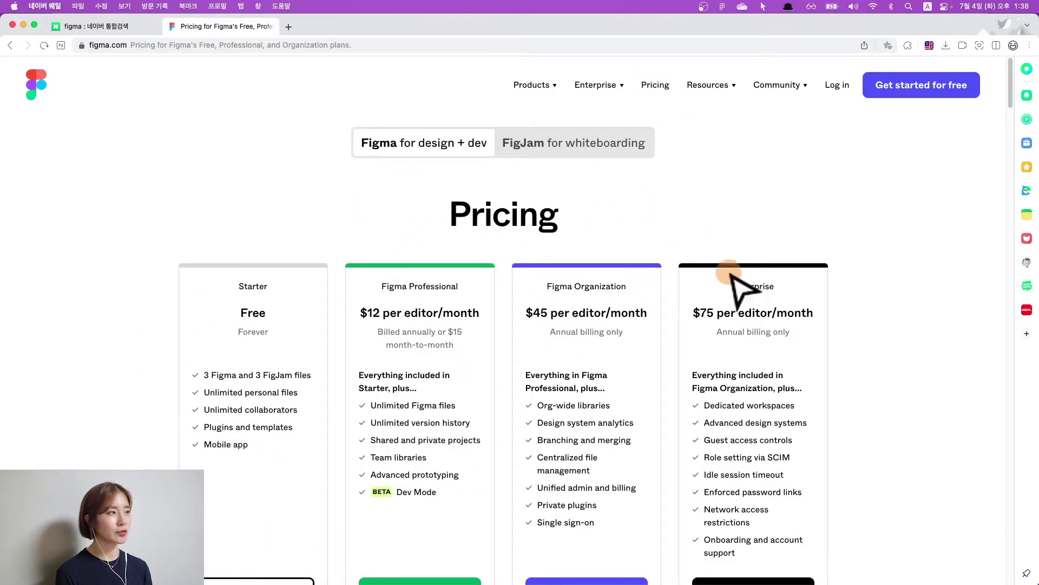
mouse_move(534, 85)
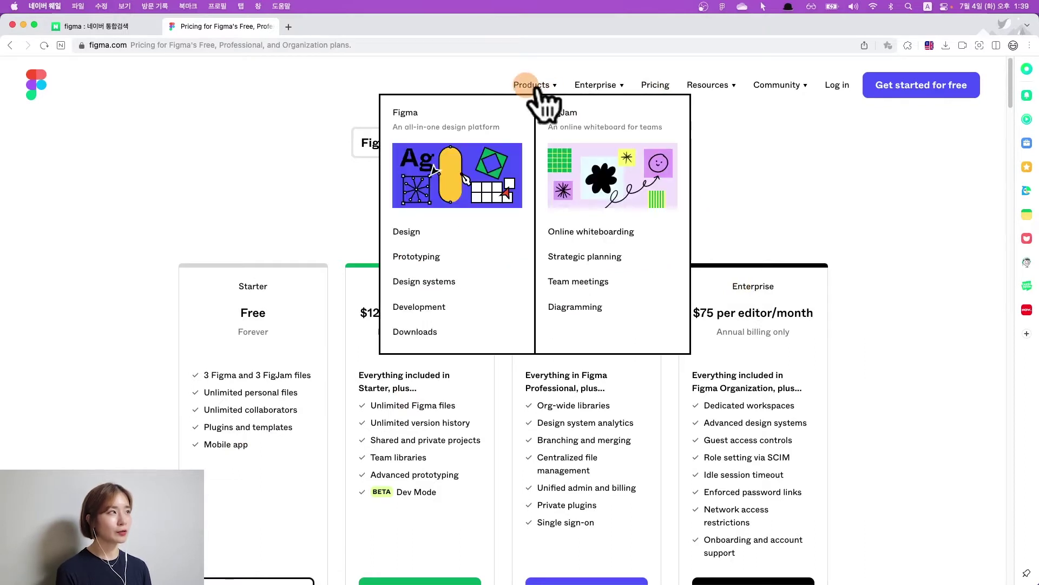
left_click(424, 333)
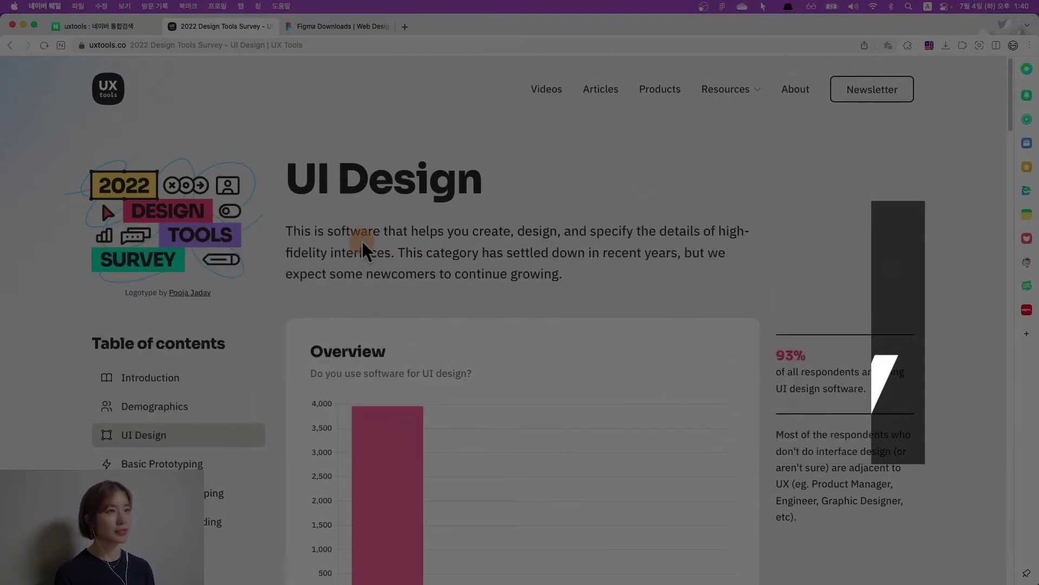
- Scroll the UX Tools 2022 survey UI Design page down to its usage charts
scroll(448, 344, "down", 2)
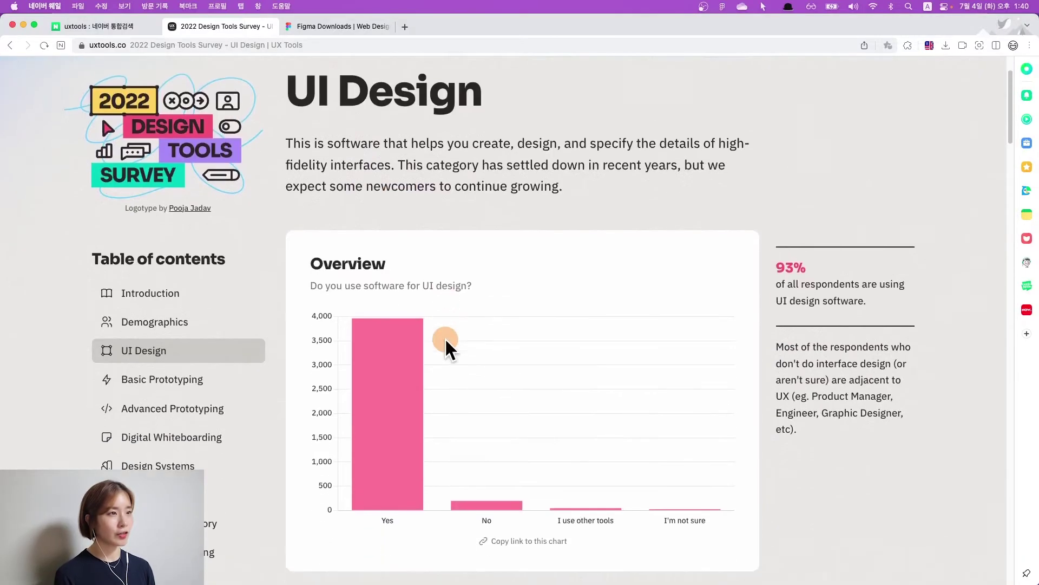
scroll(448, 344, "down", 2)
scroll(448, 344, "down", 4)
scroll(447, 341, "down", 2)
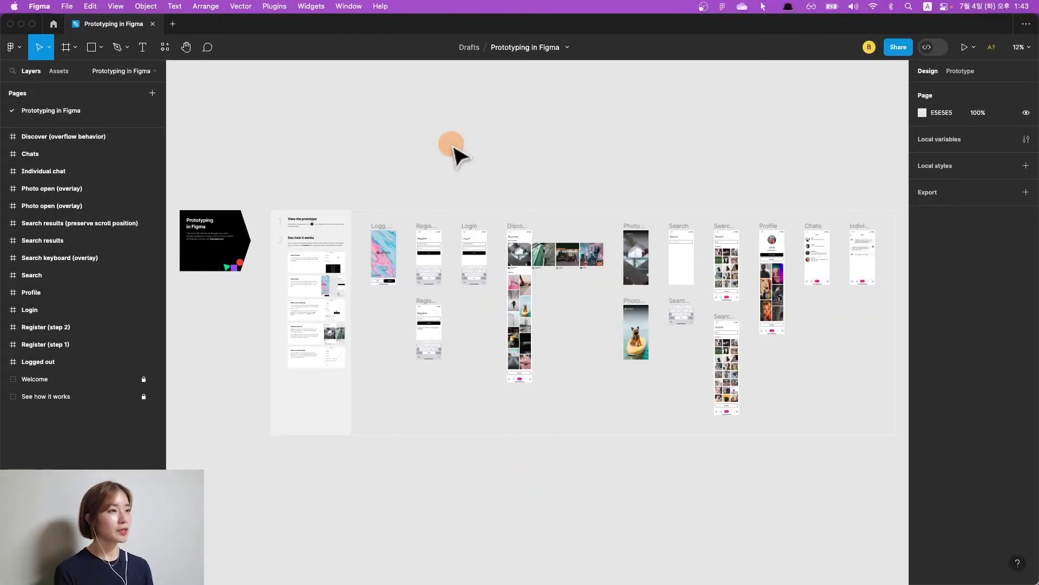
- Pan across the Login-to-Chats frames, then present the prototype from its welcome screen
scroll(469, 288, "up", 5)
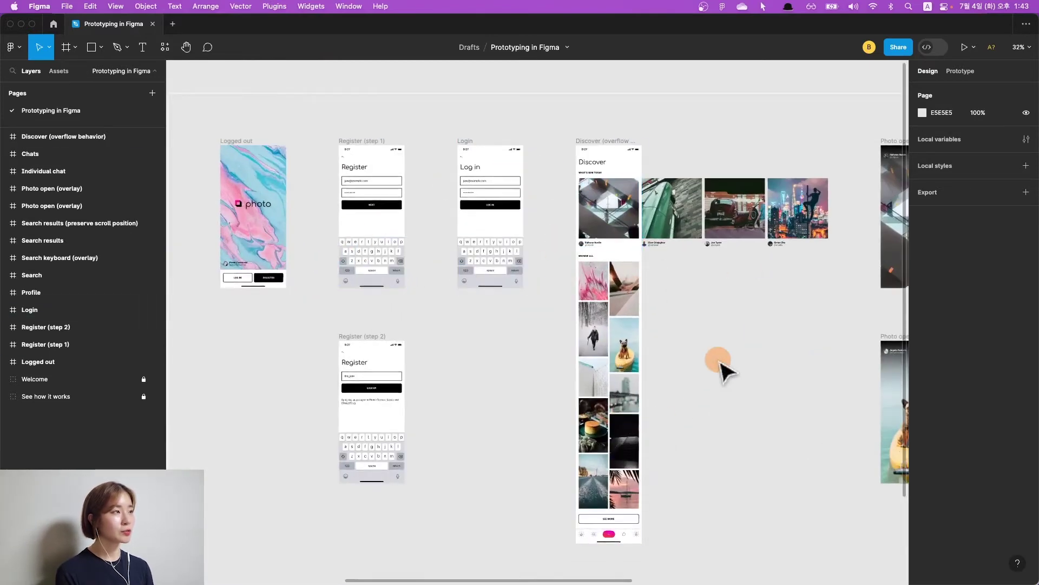
scroll(709, 360, "right", 5)
scroll(720, 369, "right", 5)
scroll(722, 364, "down", 5)
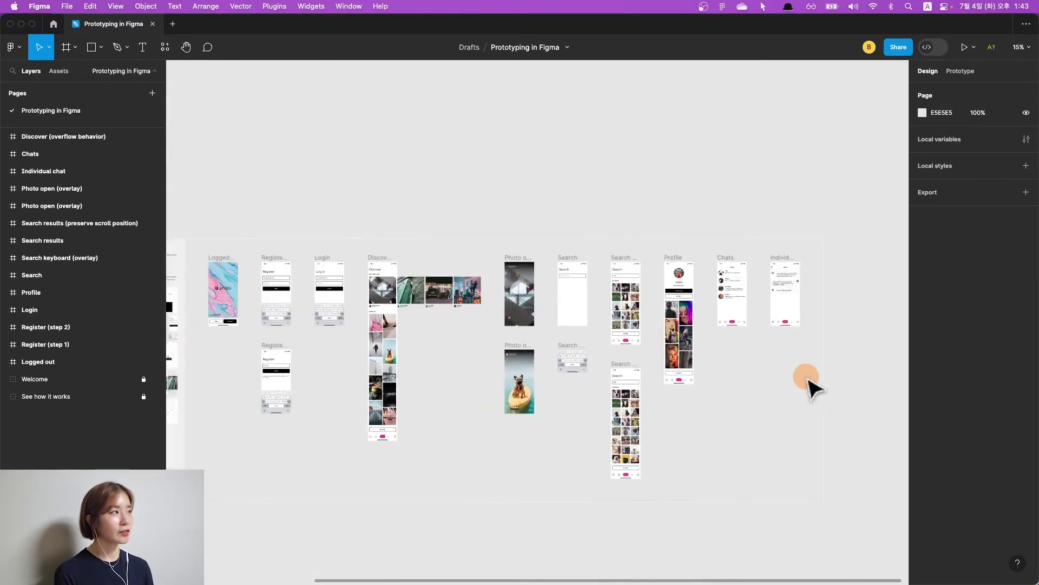
left_click(963, 48)
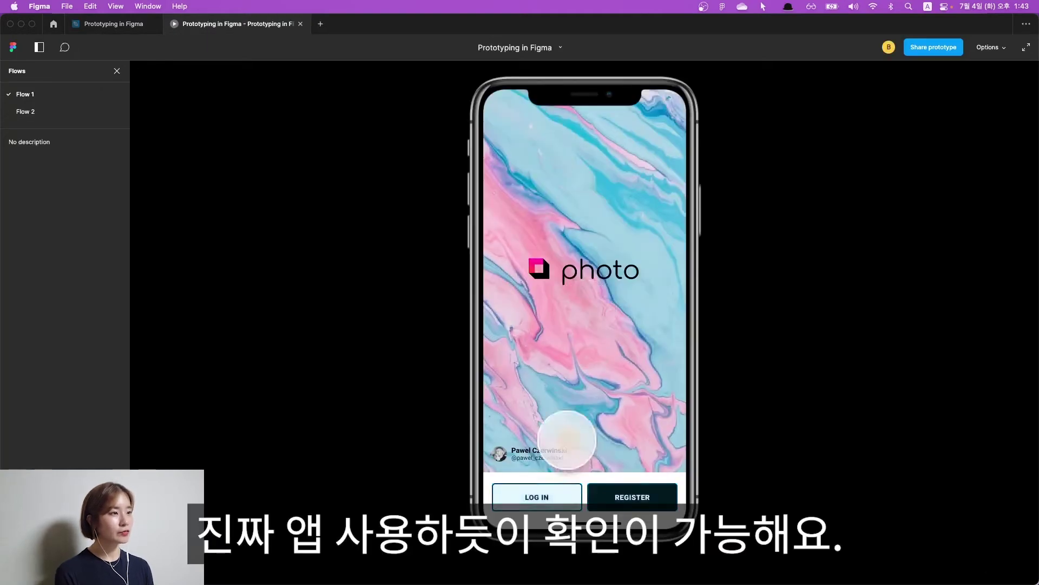
- Log in from the splash screen, then open and close the featured photo on Discover
left_click(539, 495)
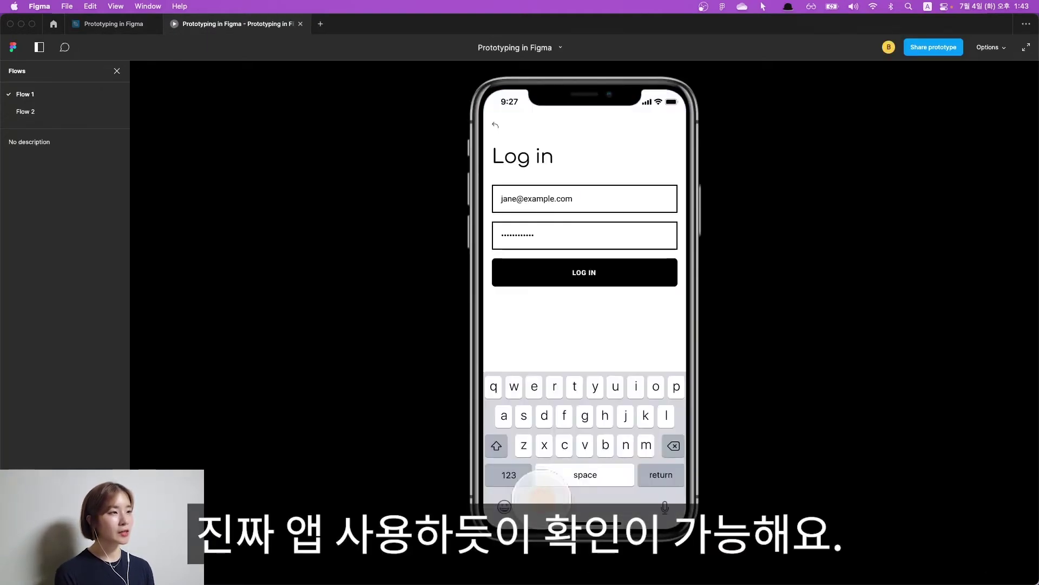
left_click(576, 274)
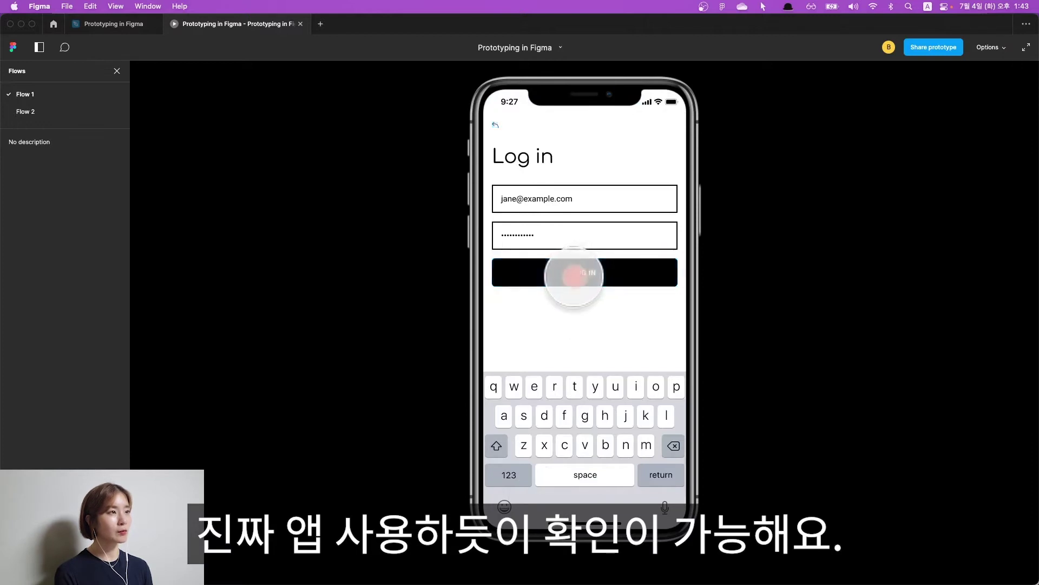
left_click(594, 347)
left_click(668, 124)
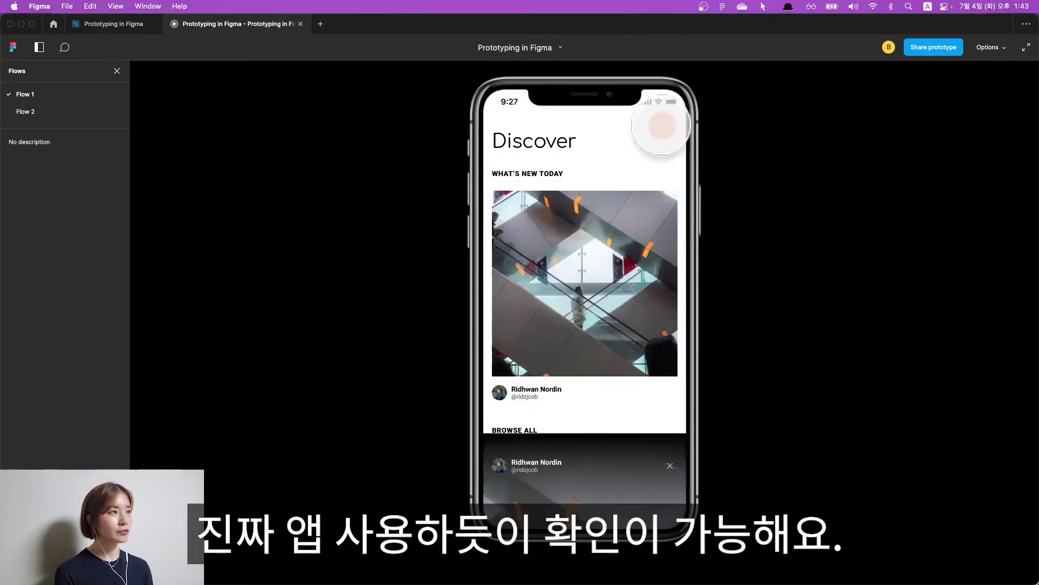
left_click(604, 379)
- Visit the profile screen, reopen and close the photo, then reveal clickable hotspots
left_click(634, 490)
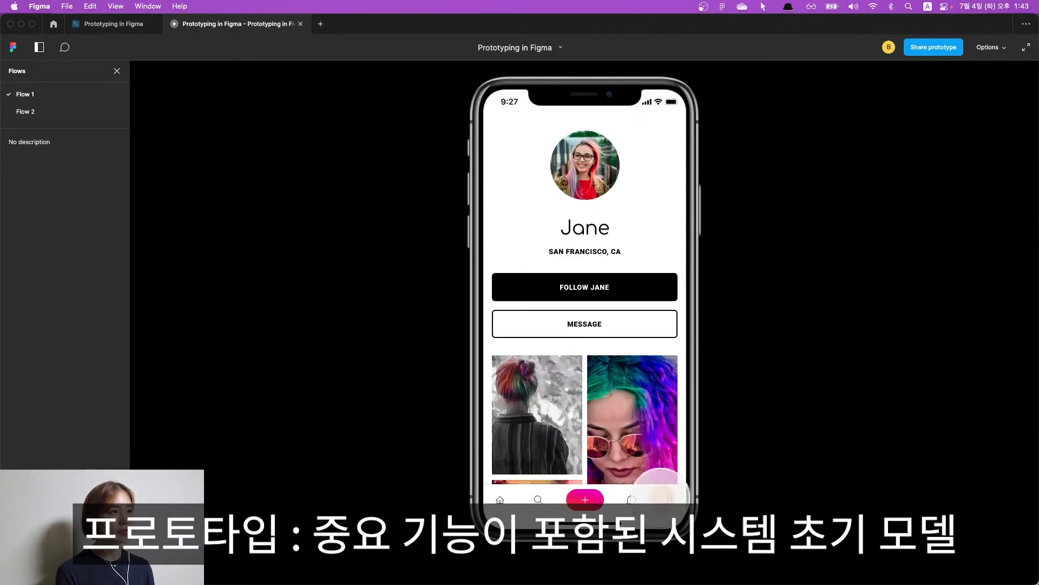
left_click(541, 230)
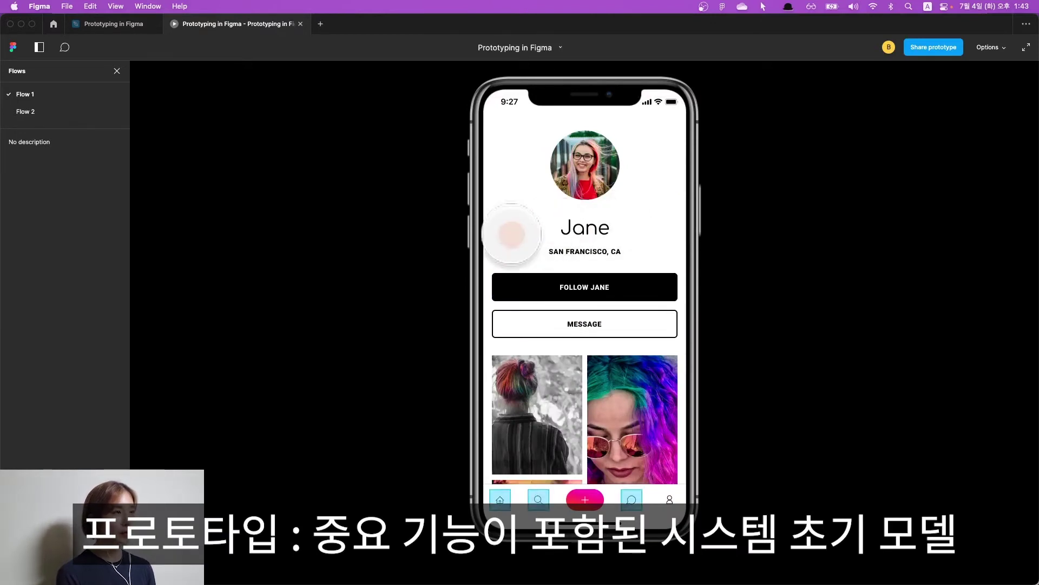
left_click(500, 499)
left_click(540, 372)
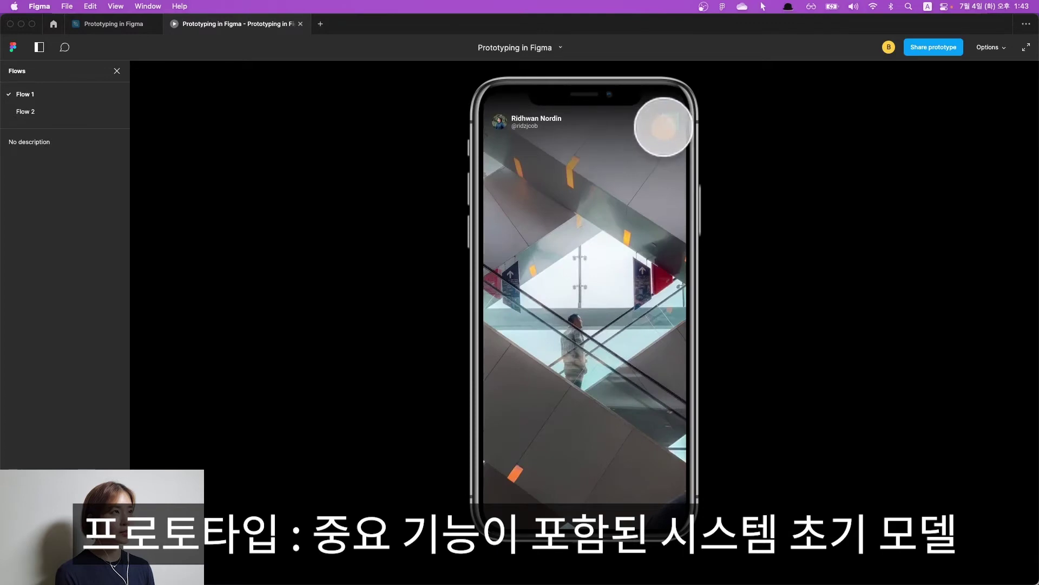
left_click(670, 122)
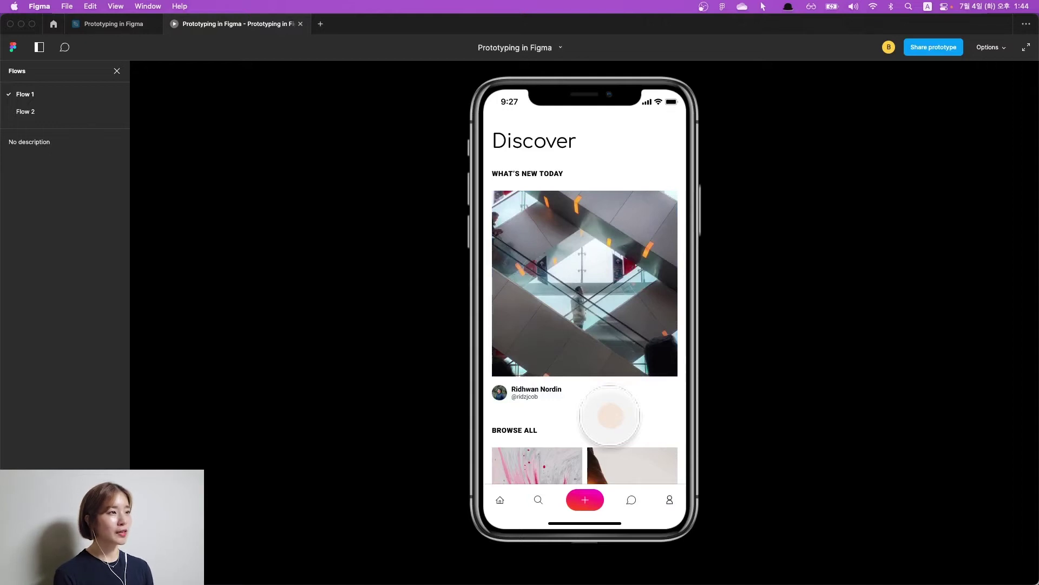
left_click(610, 416)
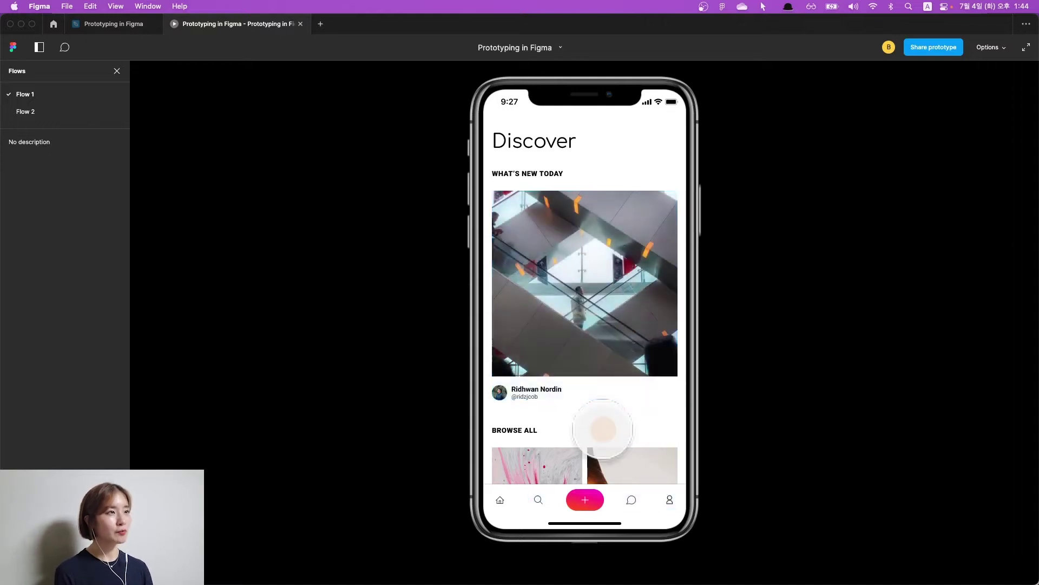
left_click(616, 422)
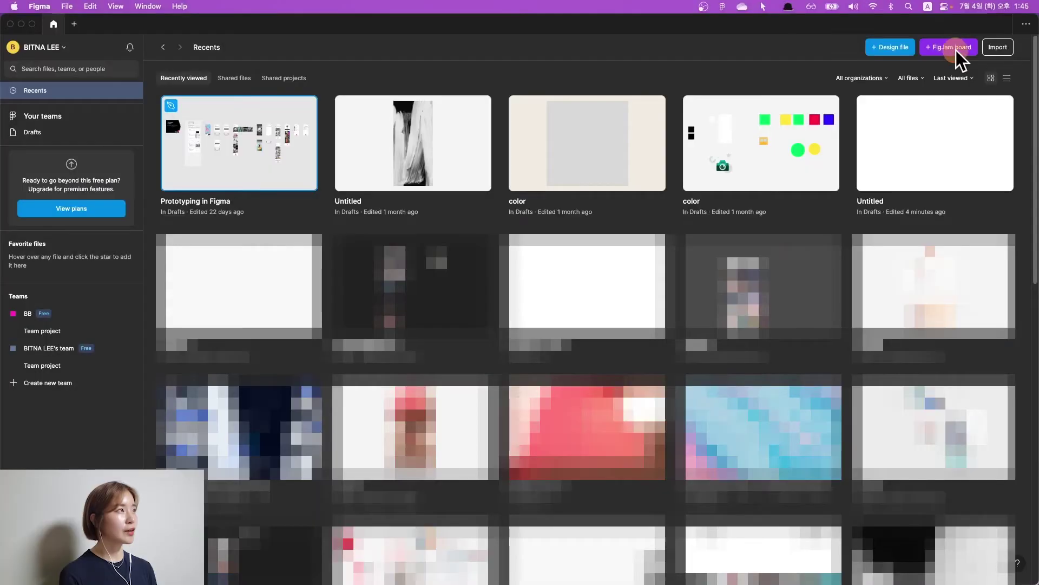
- Start a new FigJam board with the Flowchart layout and move Outcome 2 down
left_click(956, 48)
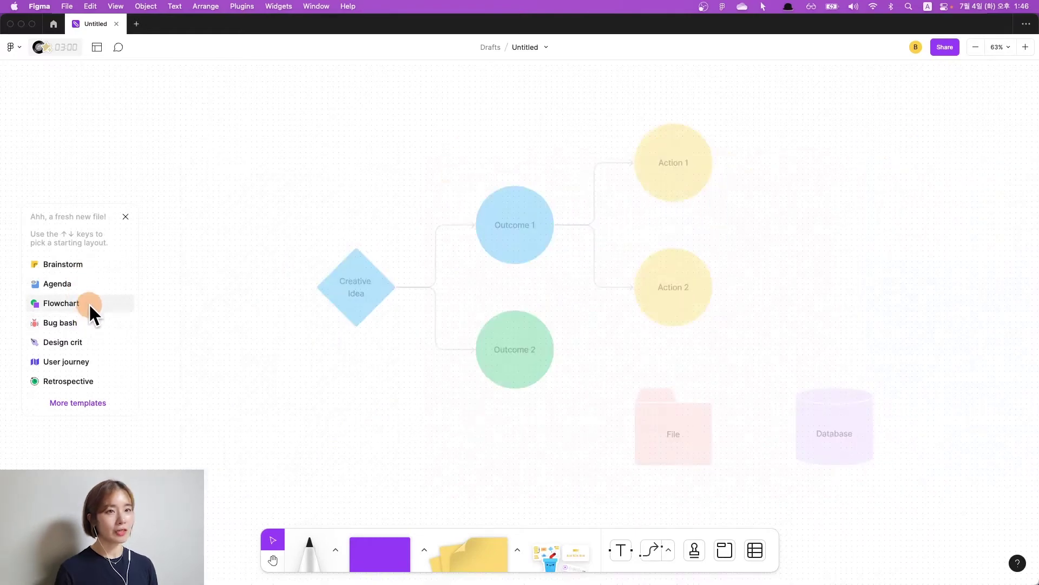
left_click(88, 303)
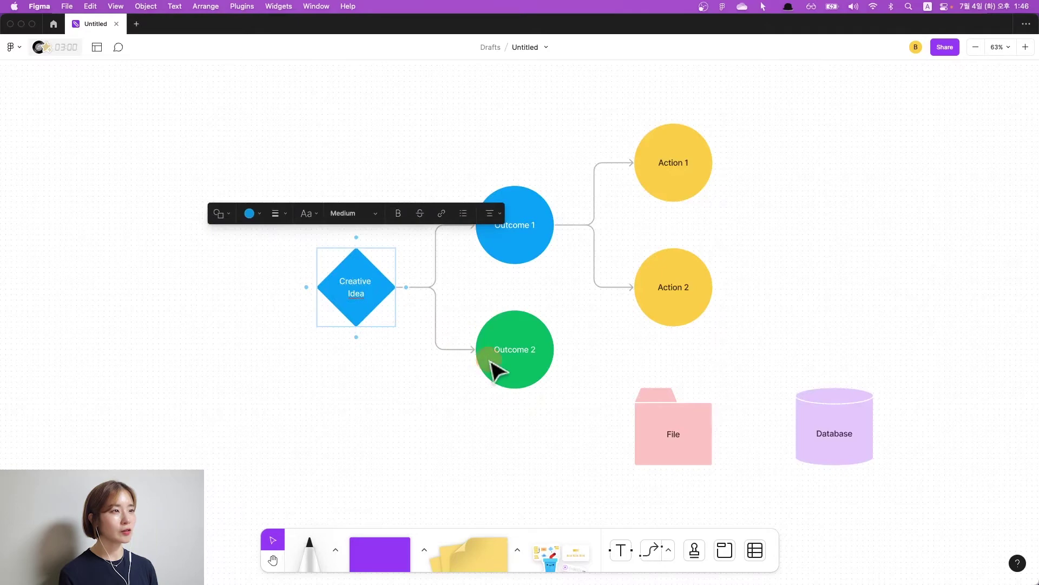
left_click_drag(508, 366, 524, 373)
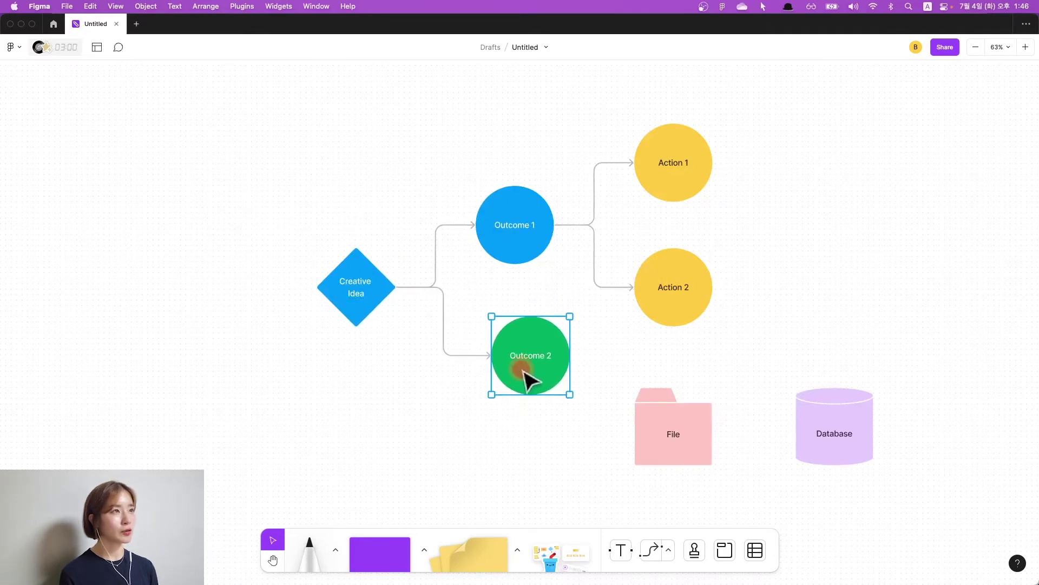
left_click_drag(530, 378, 524, 402)
- Add a yellow sticky note and a purple square beside Outcome 2, then close the board
left_click(385, 559)
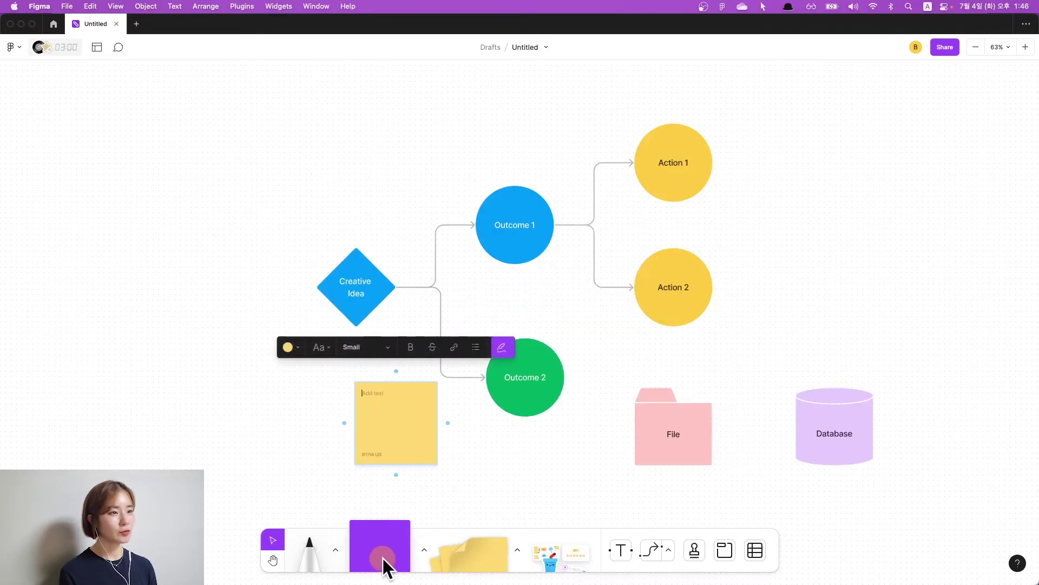
left_click_drag(384, 559, 471, 458)
left_click(482, 116)
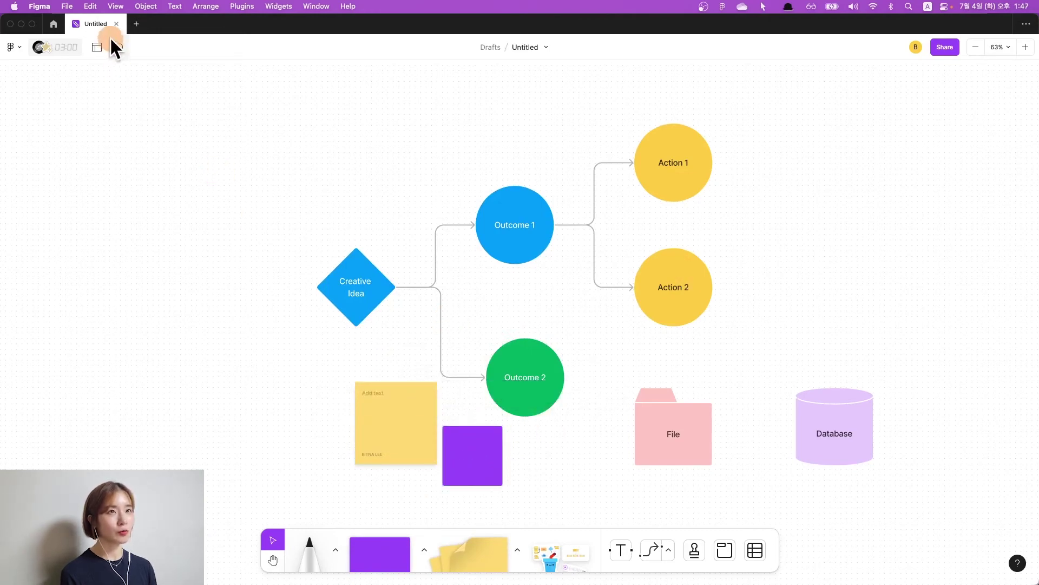
left_click(116, 23)
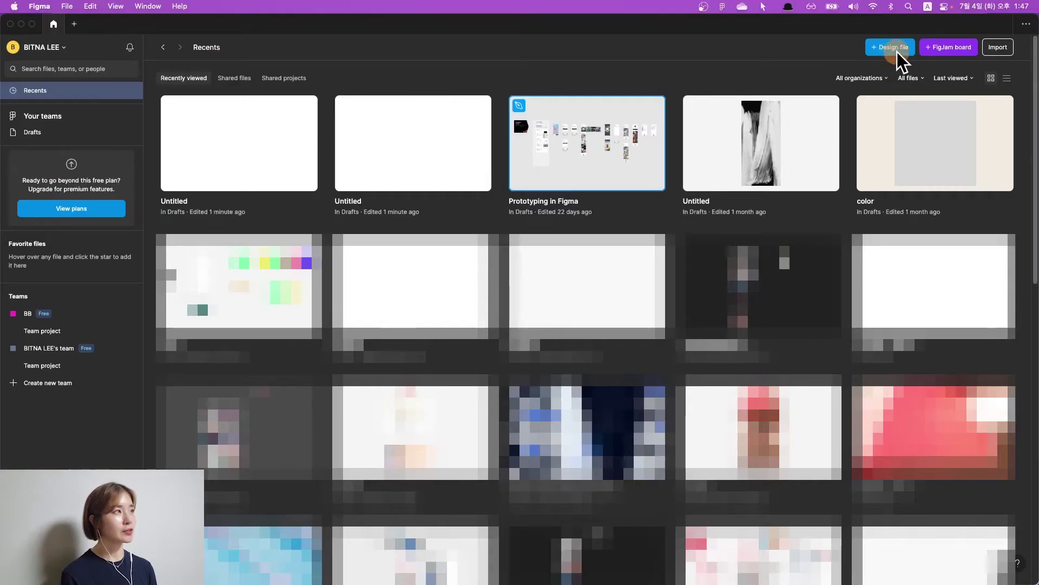
- Create an Untitled design file and toggle the right panel between Prototype and Design
left_click(896, 49)
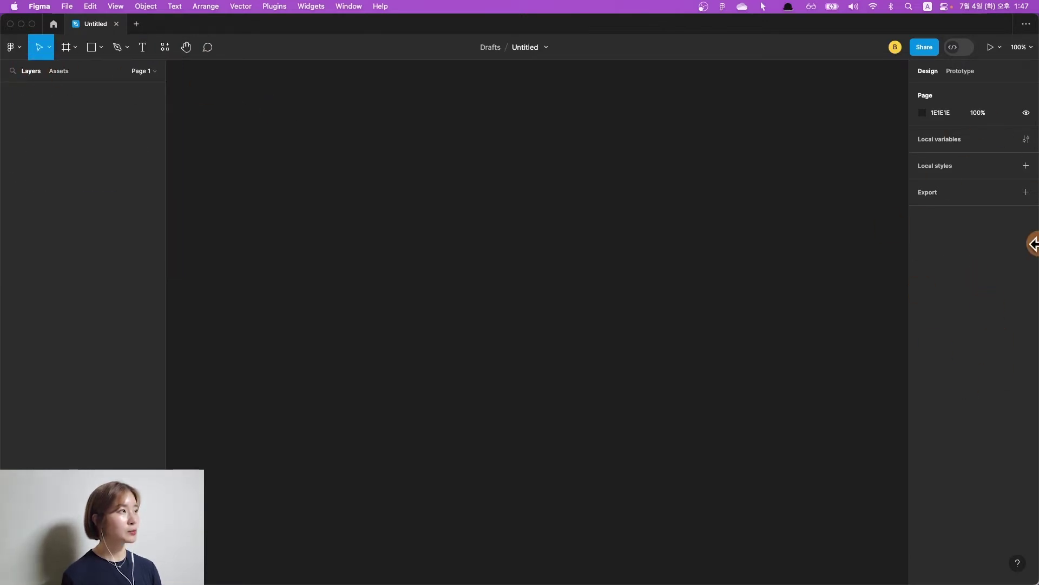
left_click(959, 73)
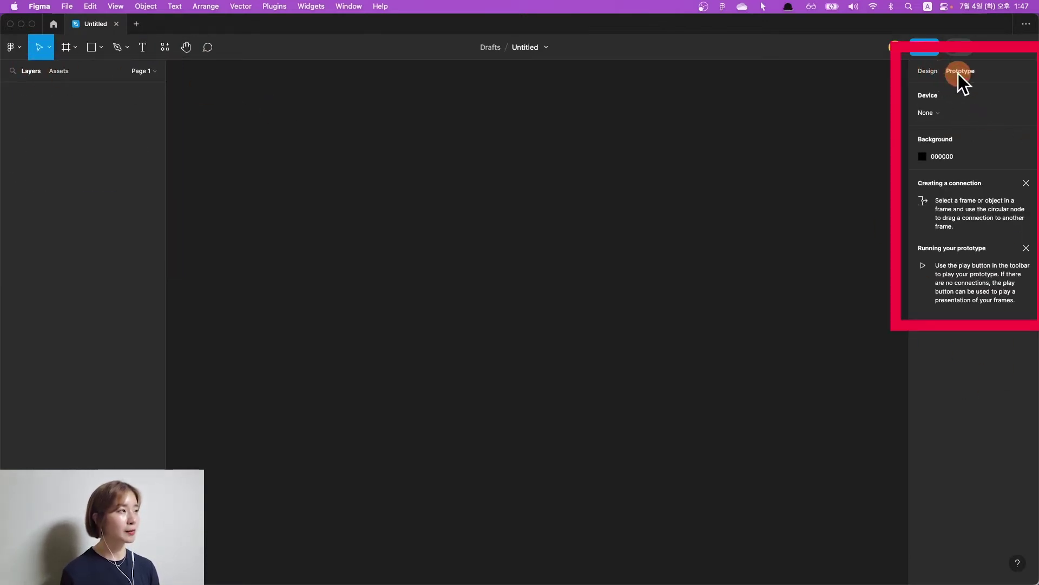
left_click(923, 71)
left_click(960, 73)
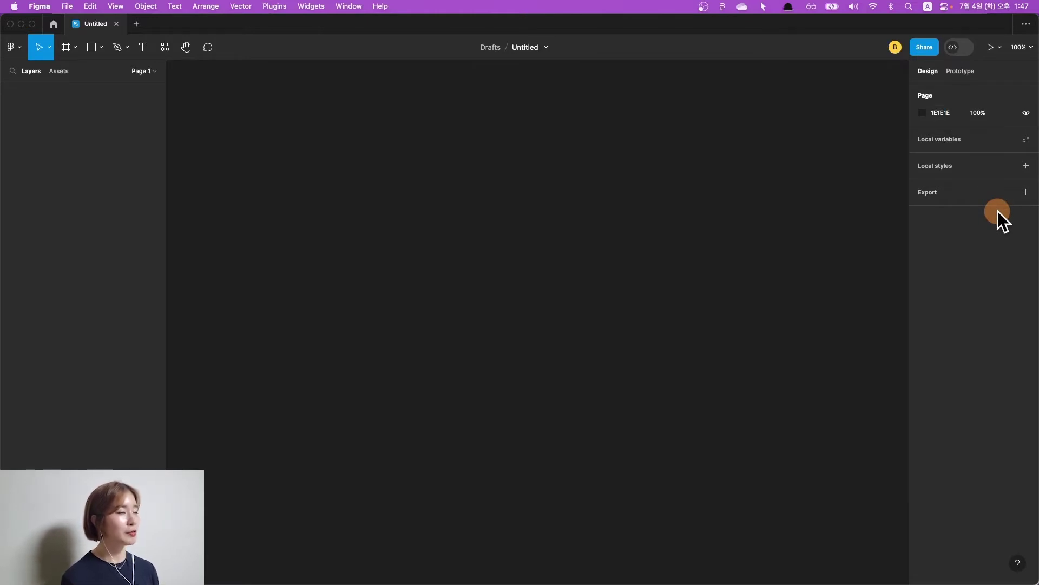
- Browse the shape-type list and switch to the Rectangle tool
left_click(102, 53)
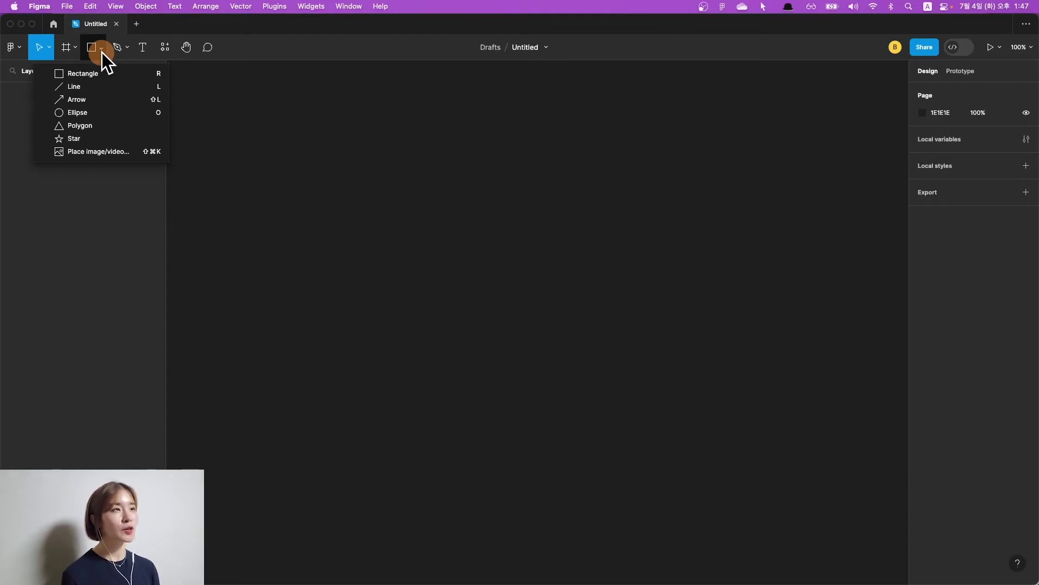
left_click(96, 51)
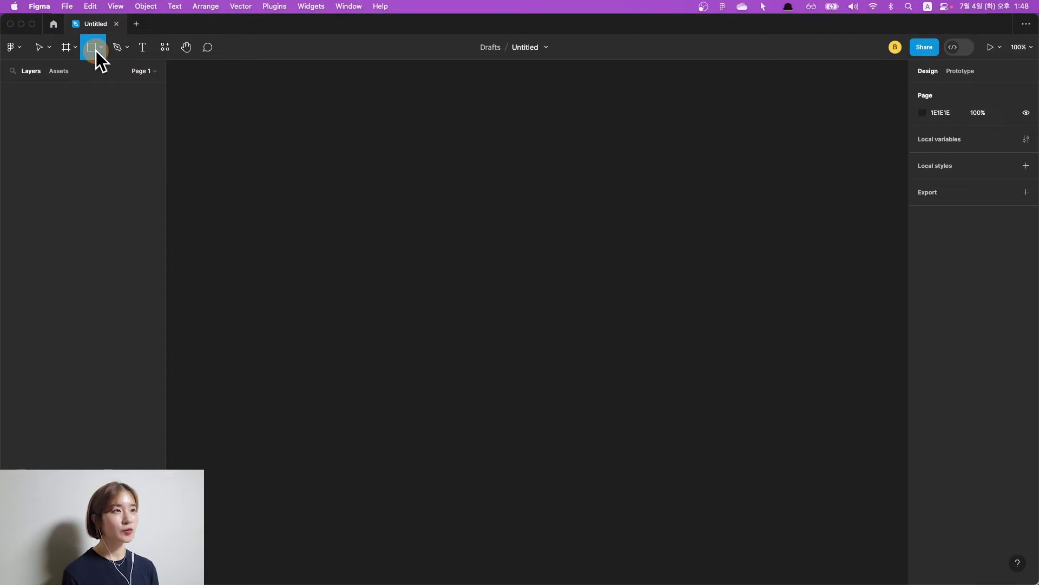
left_click(102, 49)
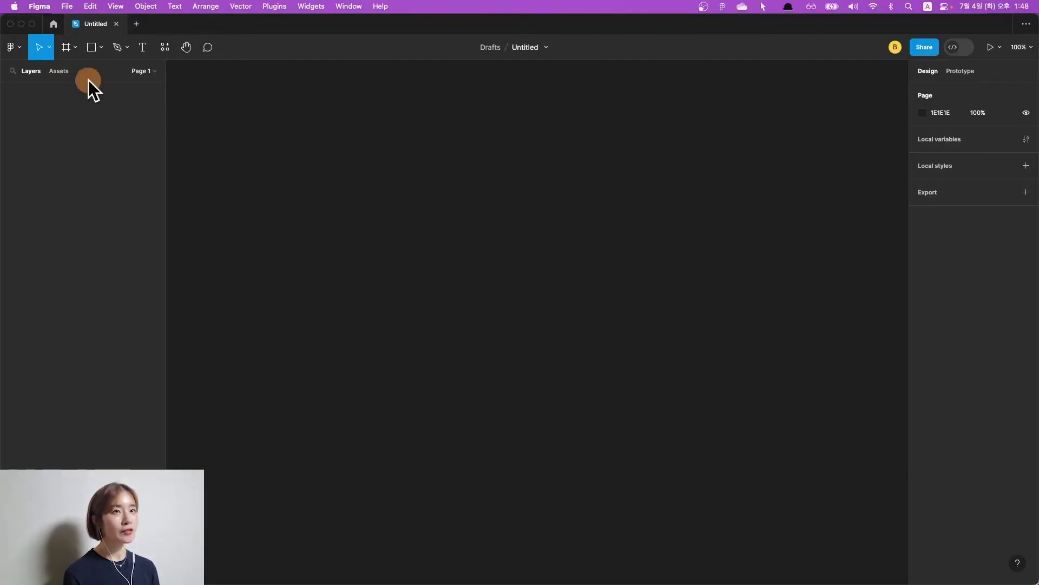
left_click(92, 49)
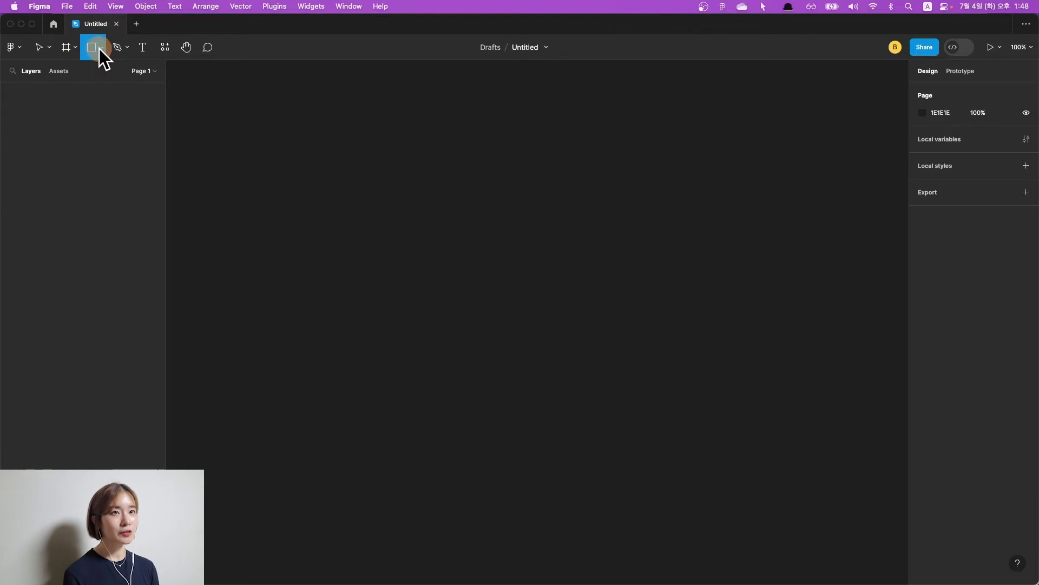
left_click(101, 48)
left_click(128, 46)
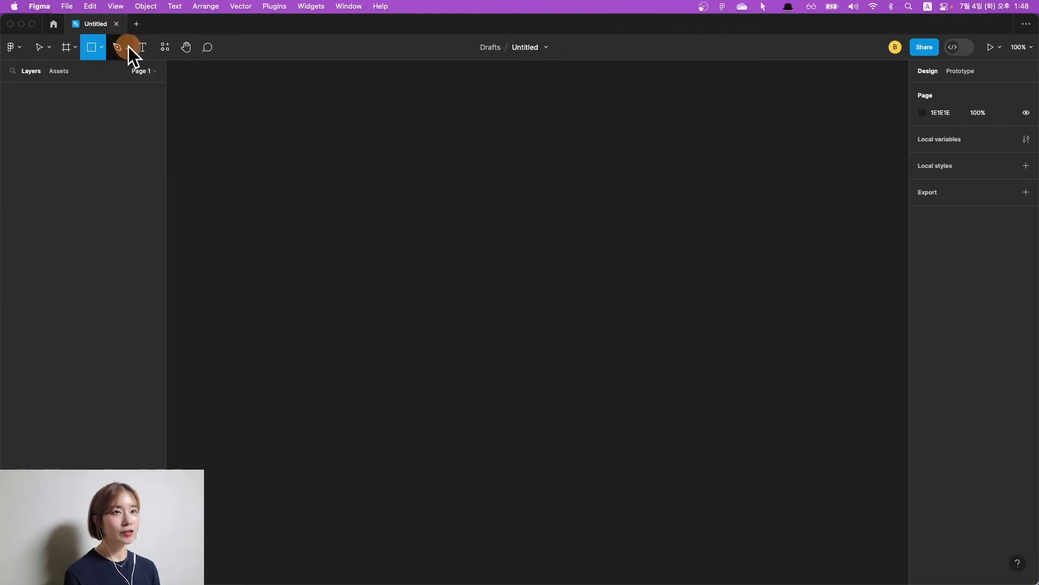
- Try the Pen, Text, Resources and Hand tools, ending in Comment mode
left_click(127, 49)
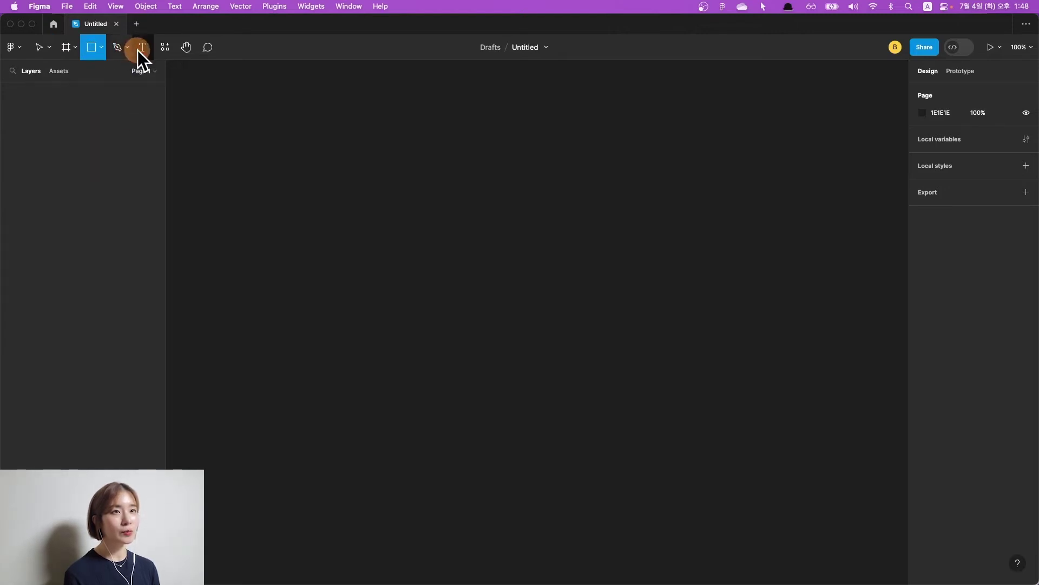
left_click(138, 50)
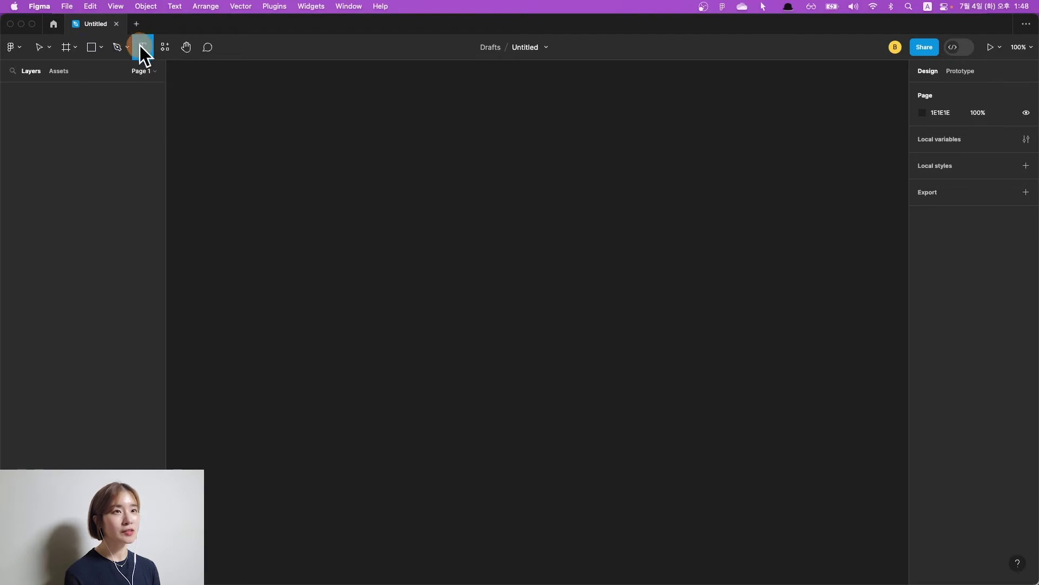
left_click(170, 47)
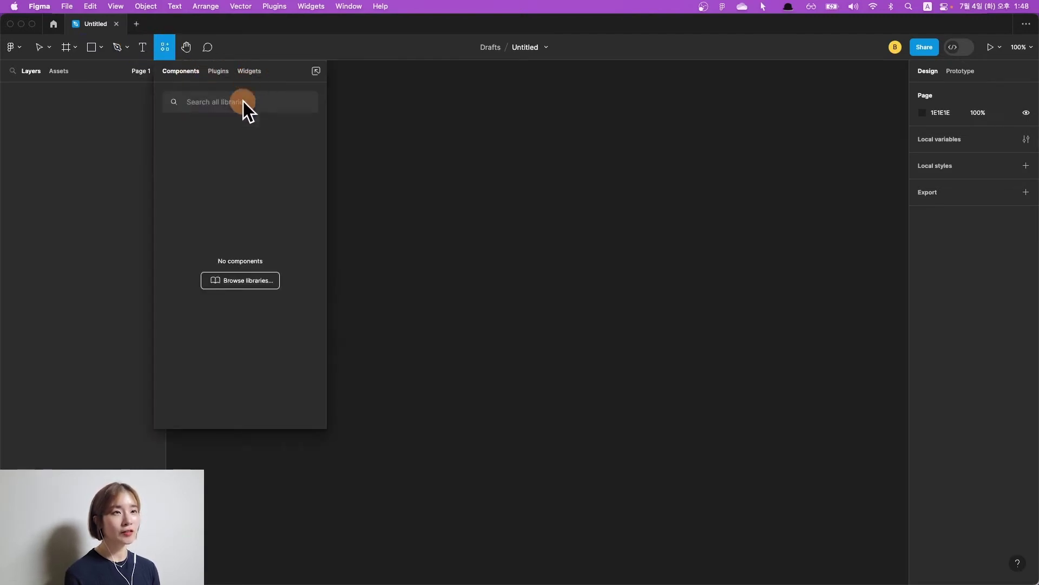
key("Escape")
left_click(187, 47)
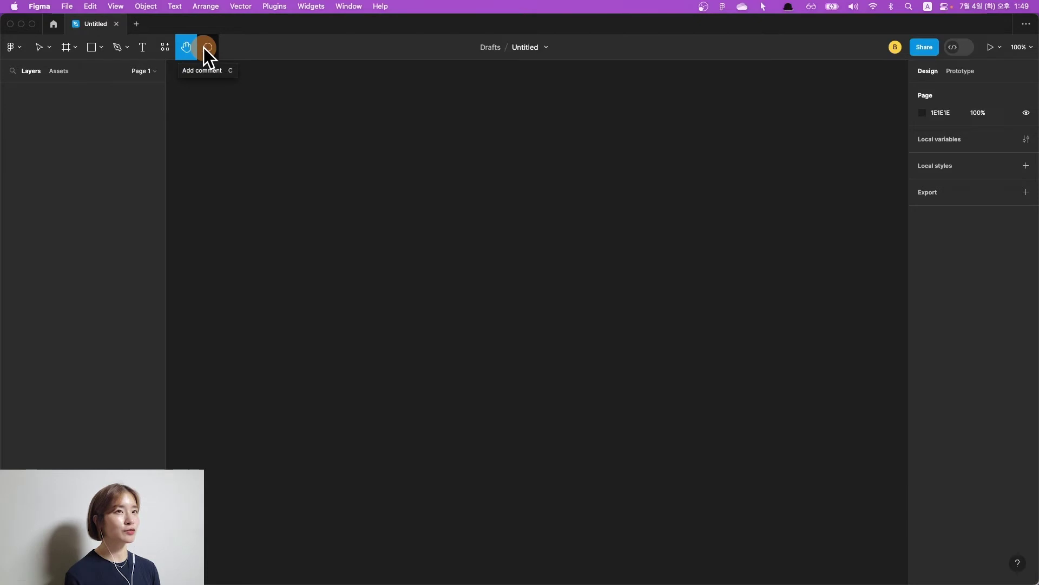
left_click(44, 52)
left_click(69, 48)
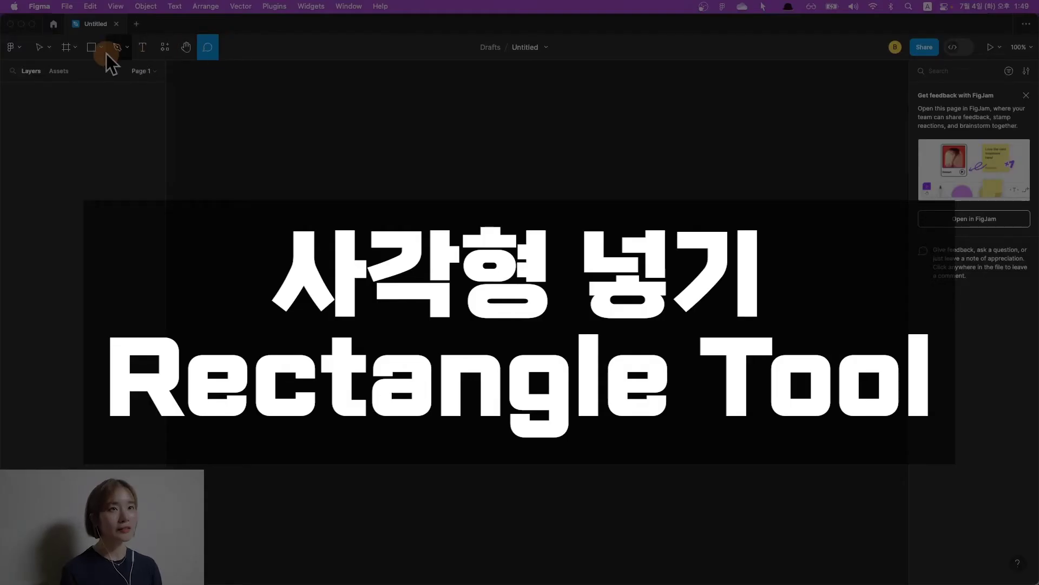
- Draw a 159×175 rectangle and move it to the right on the canvas
left_click(99, 51)
left_click(91, 74)
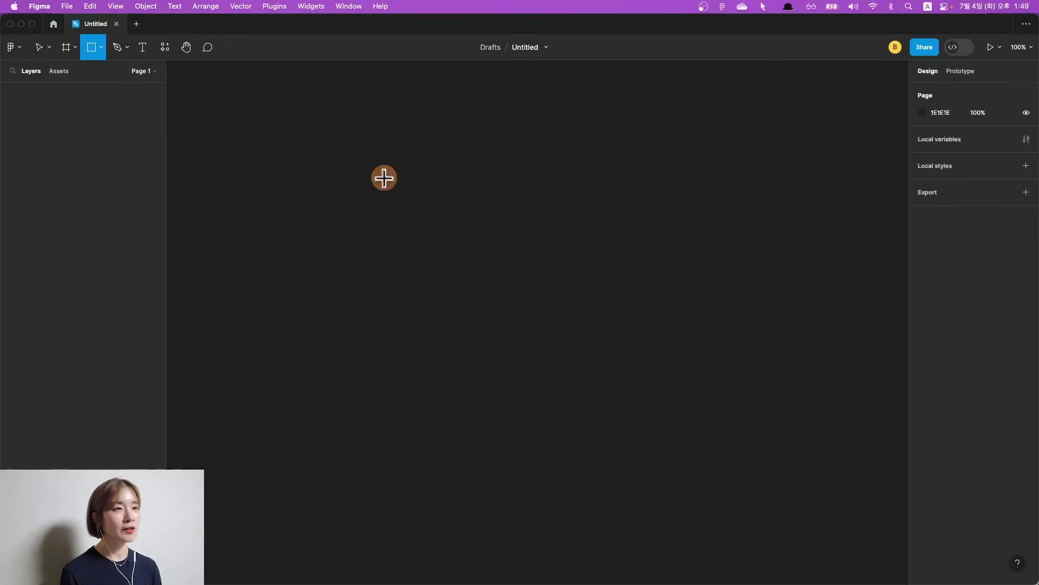
left_click_drag(355, 157, 442, 251)
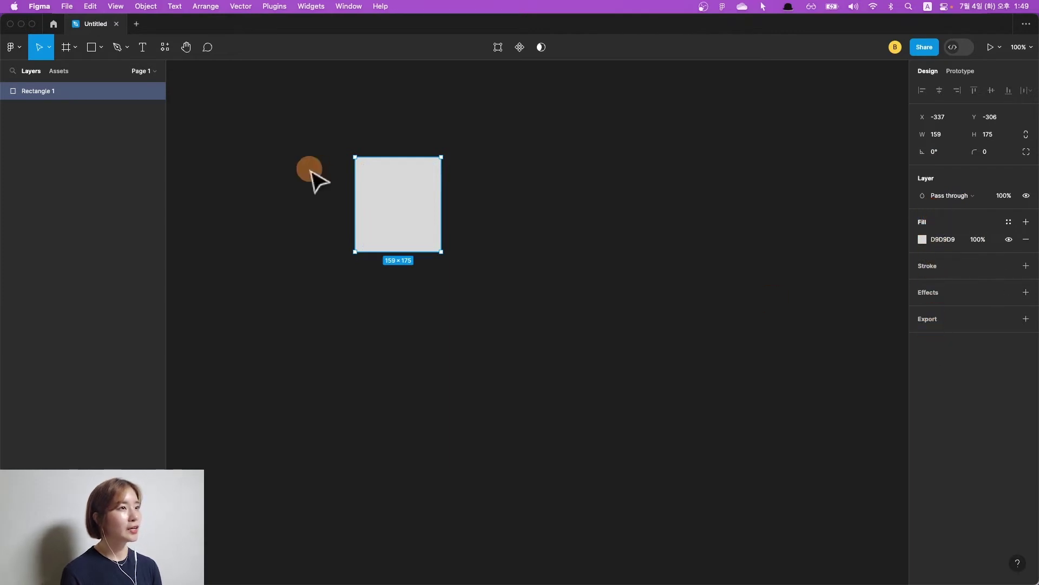
left_click_drag(386, 203, 708, 246)
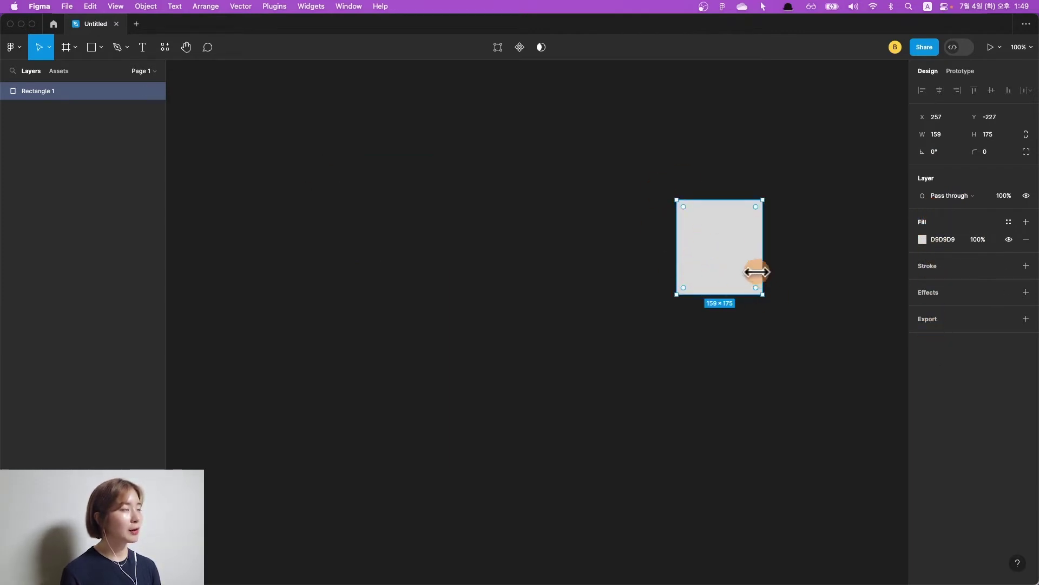
- Set the rectangle's fill to yellow C9AB40
left_click(923, 240)
left_click_drag(882, 379, 902, 300)
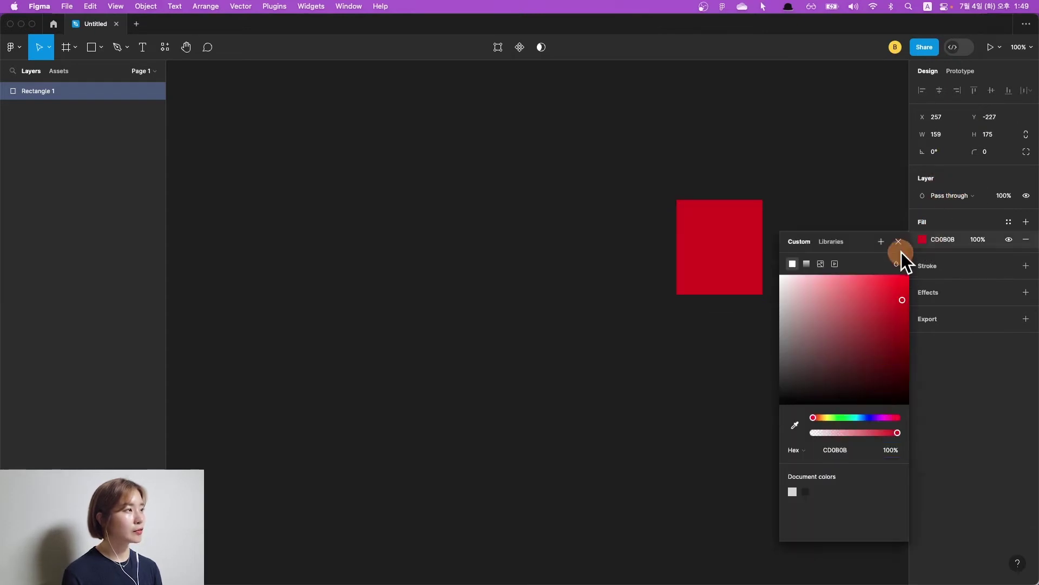
left_click(833, 417)
left_click(889, 310)
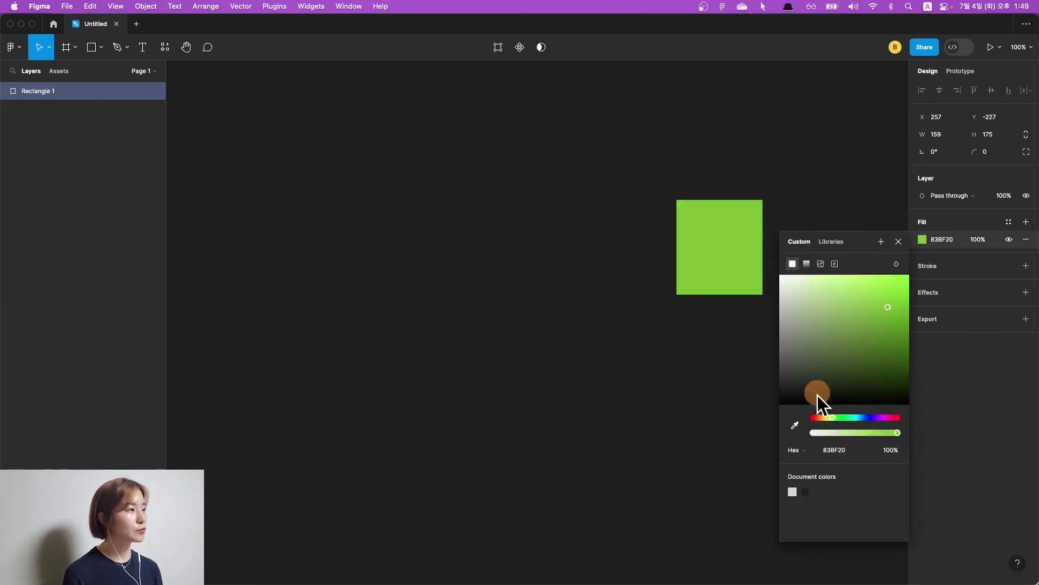
left_click(823, 418)
left_click(868, 306)
left_click(898, 242)
- Add a pale D8C7C7 stroke to the rectangle
left_click(927, 268)
left_click(924, 283)
left_click(790, 334)
left_click(898, 276)
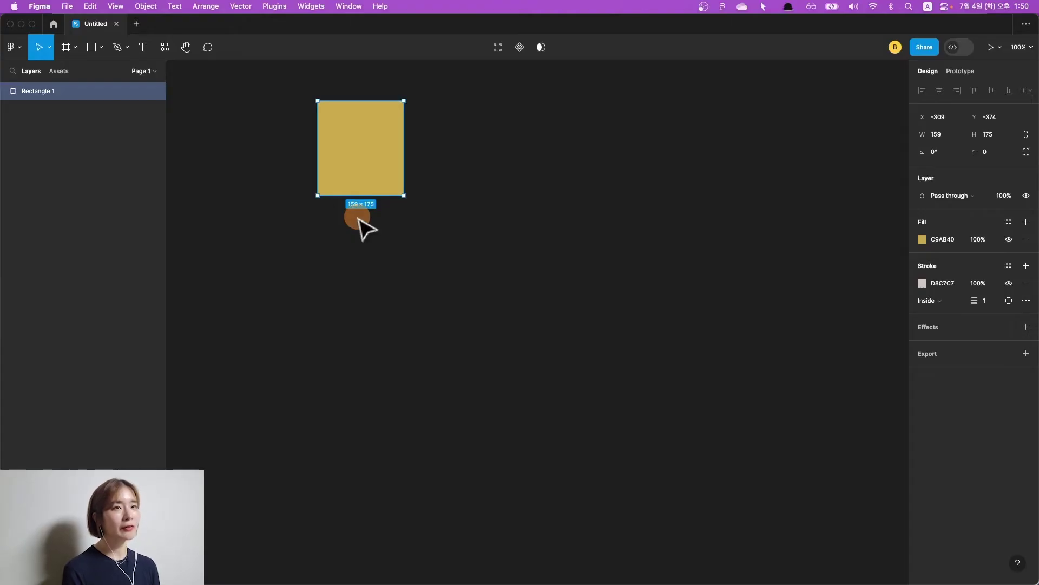
- Create a 390×844 frame using the iPhone 14 phone preset
left_click(76, 48)
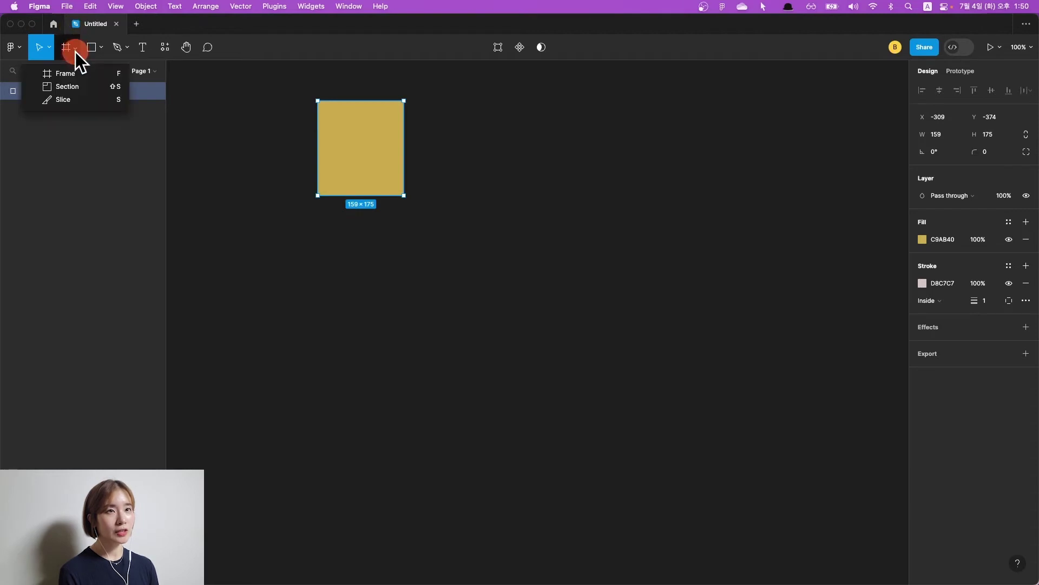
left_click(73, 73)
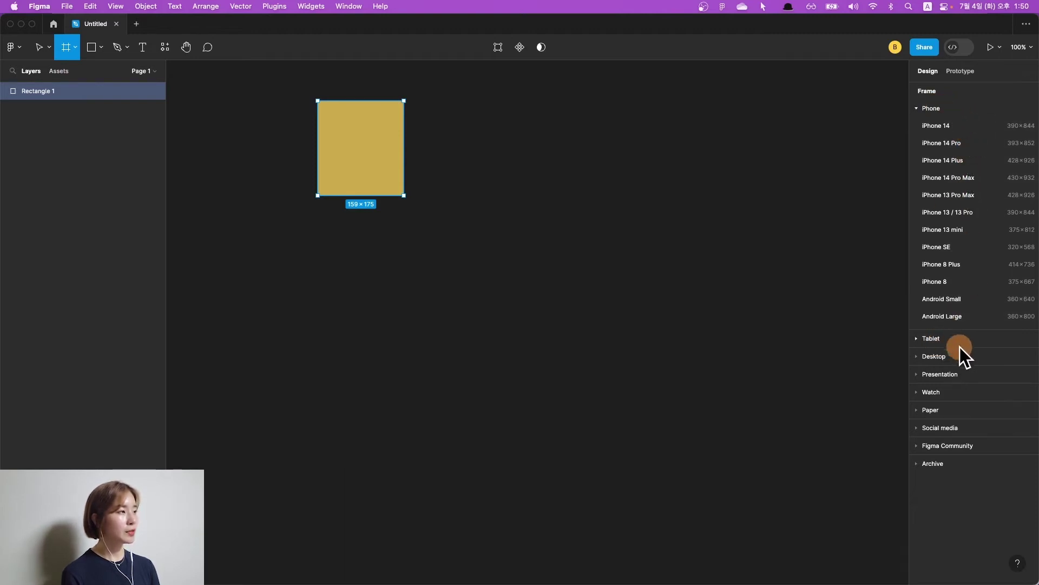
left_click(940, 357)
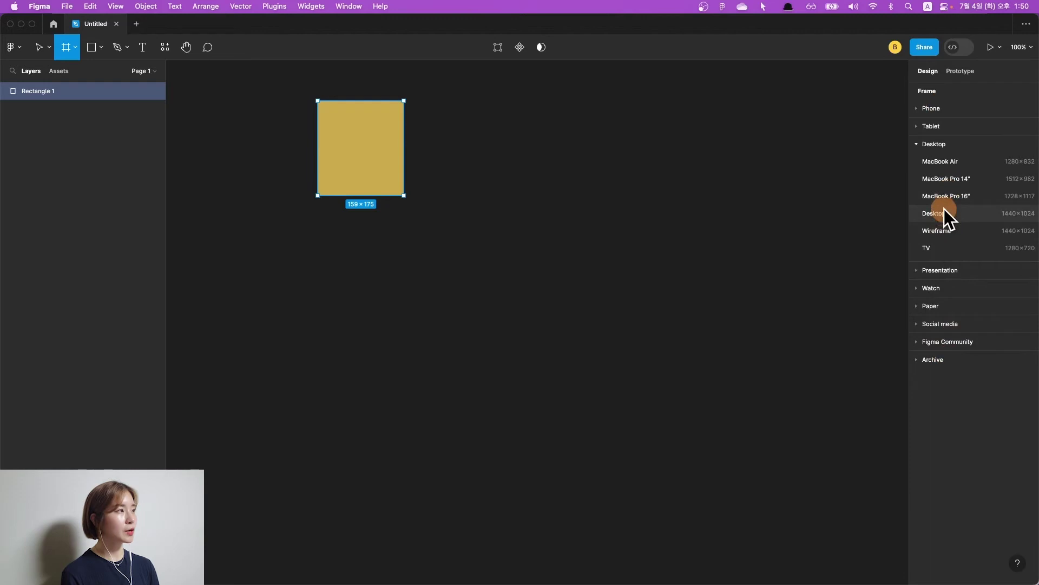
left_click(926, 142)
left_click(931, 107)
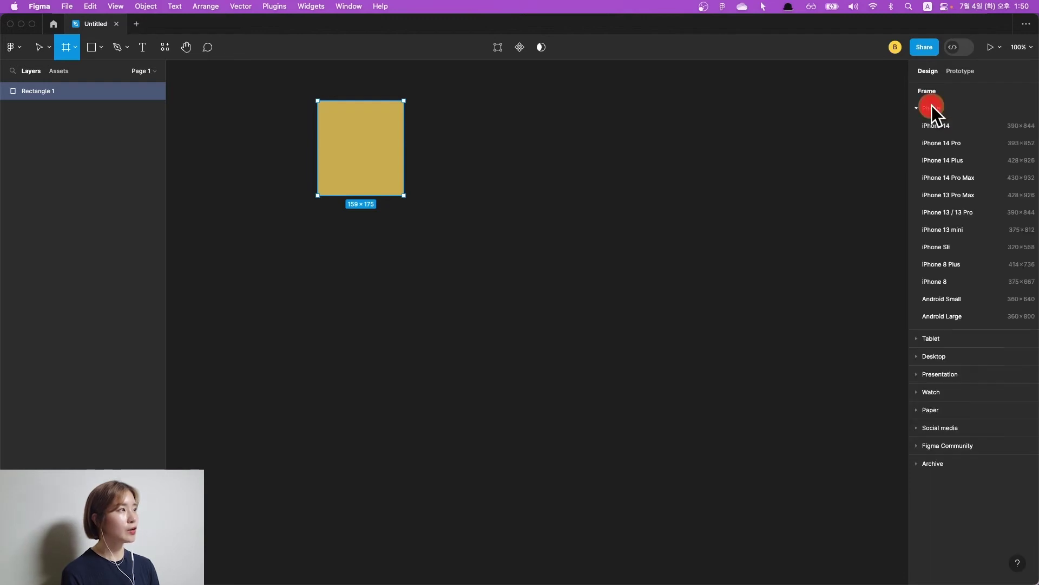
left_click(952, 129)
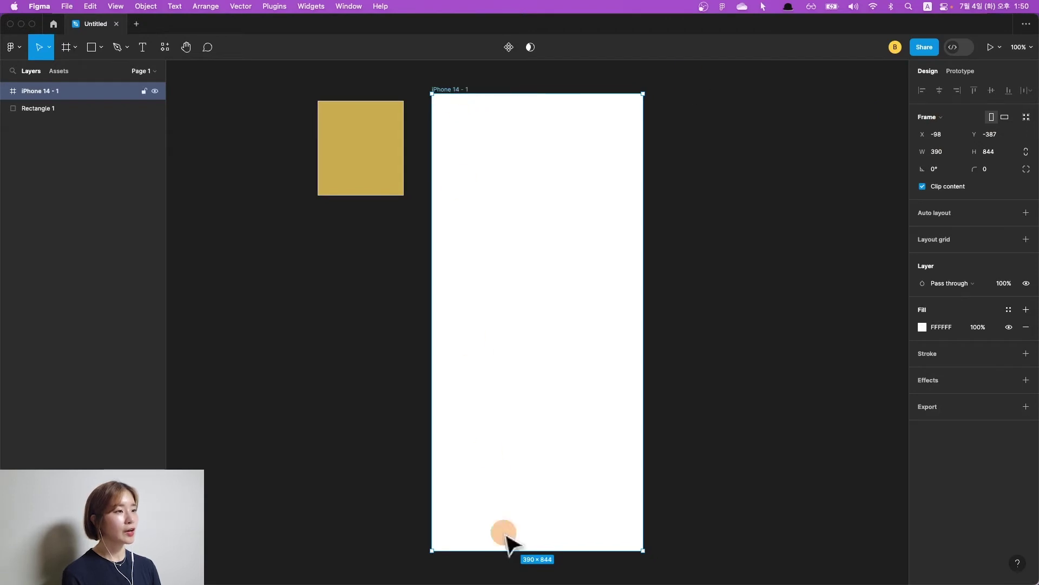
mouse_move(81, 90)
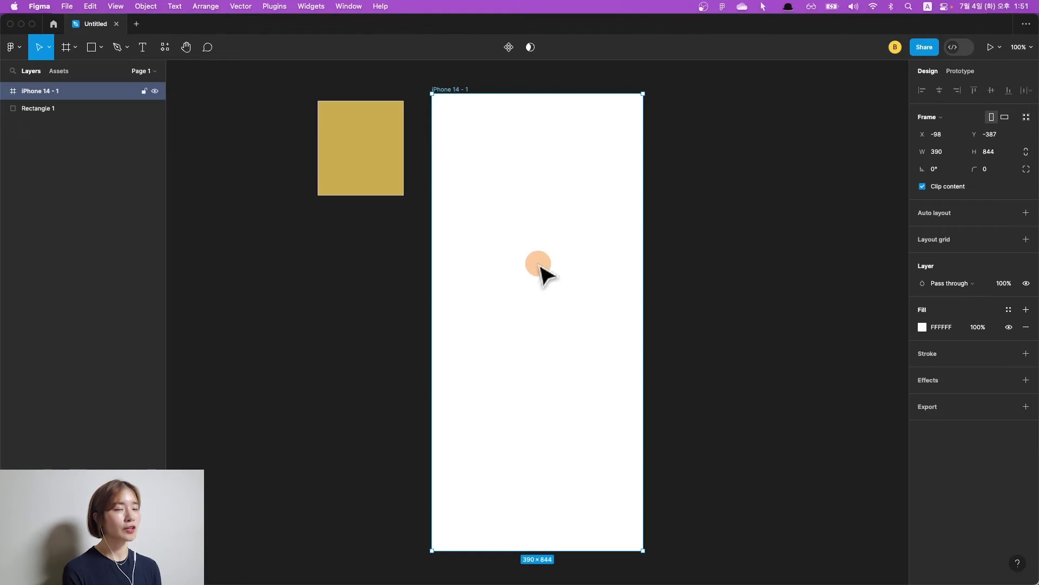
- Move the gold rectangle into the frame and add a yellow FAFF00 auto-layout text button below it
mouse_move(351, 152)
left_mouse_down()
mouse_move(530, 230)
mouse_move(518, 194)
left_mouse_up()
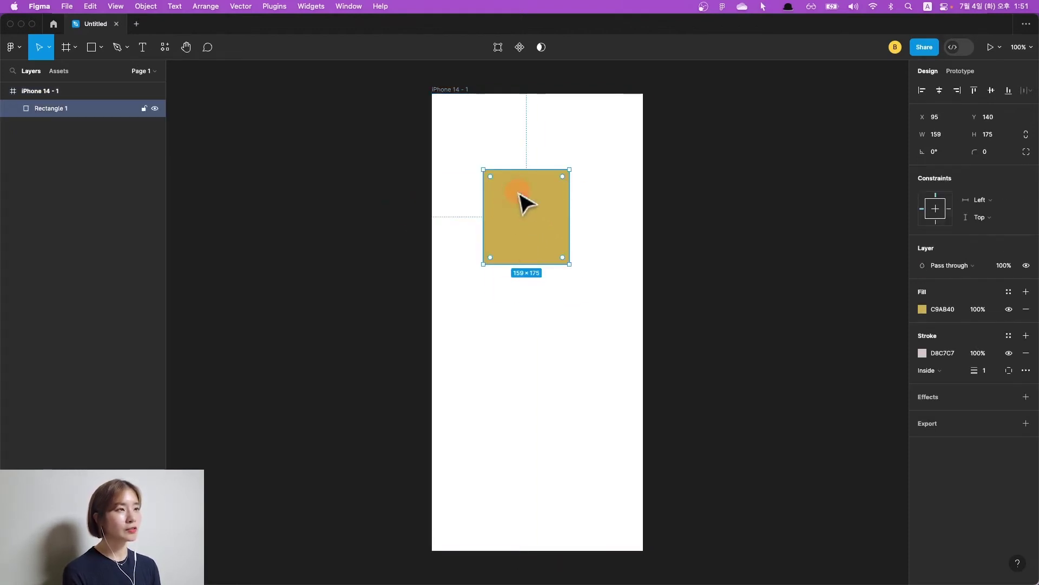
left_click(142, 47)
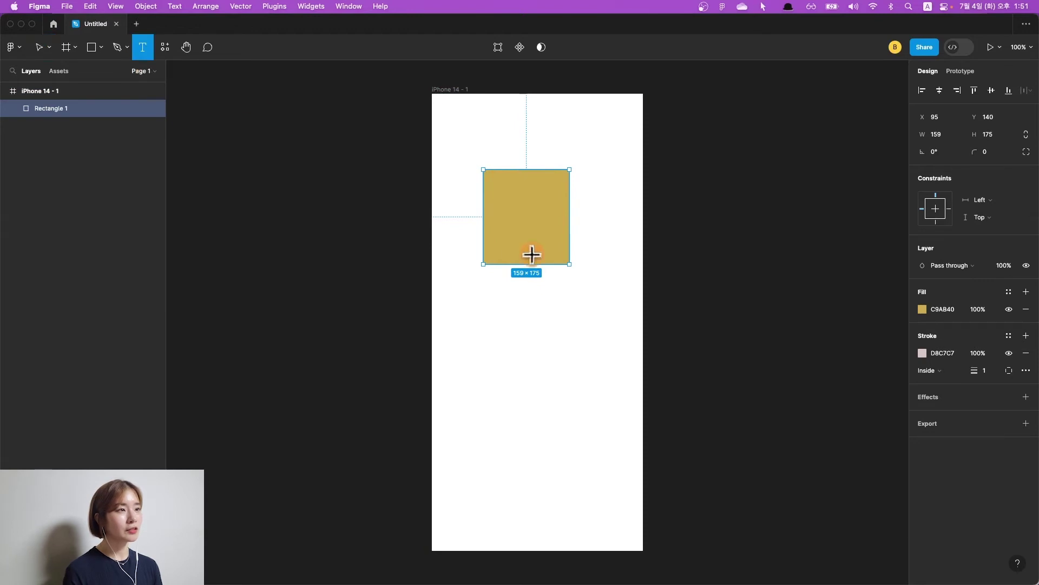
left_click(479, 340)
type("Bu")
key("Escape")
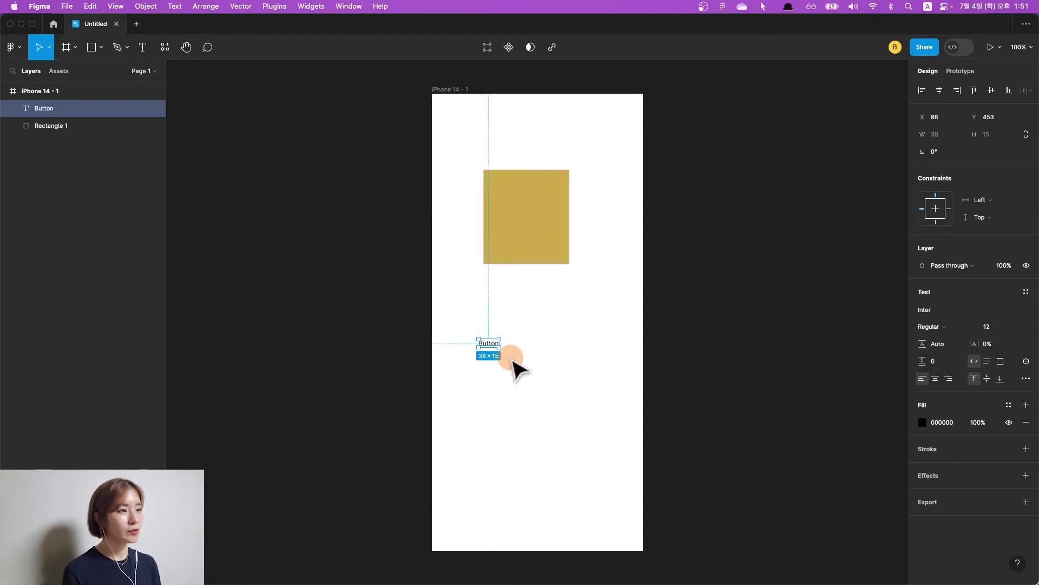
key("shift+a")
left_click(941, 409)
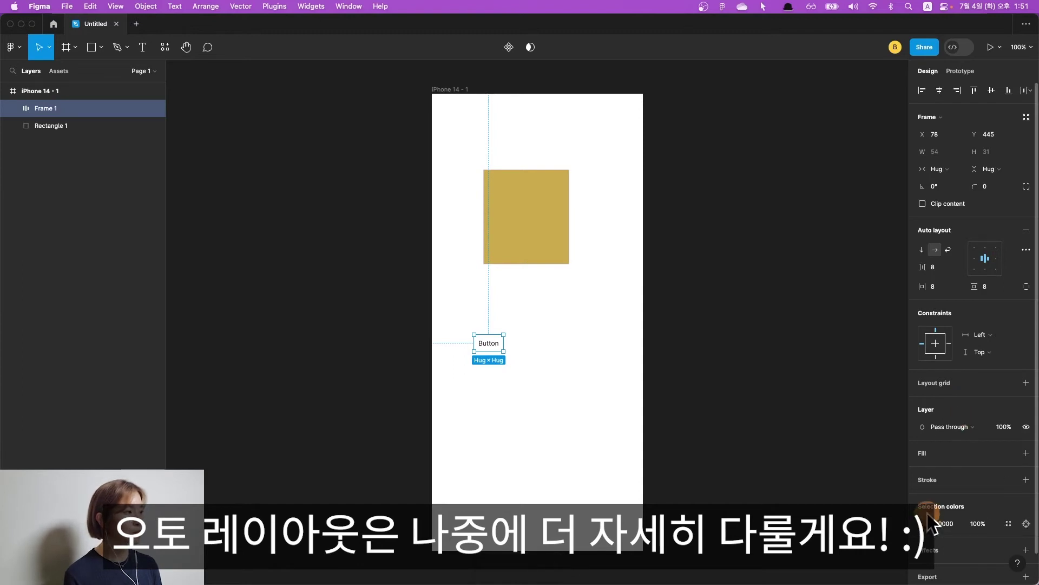
- Change the button label to Button1243565, then zoom to fit the phone frame
left_click(512, 334)
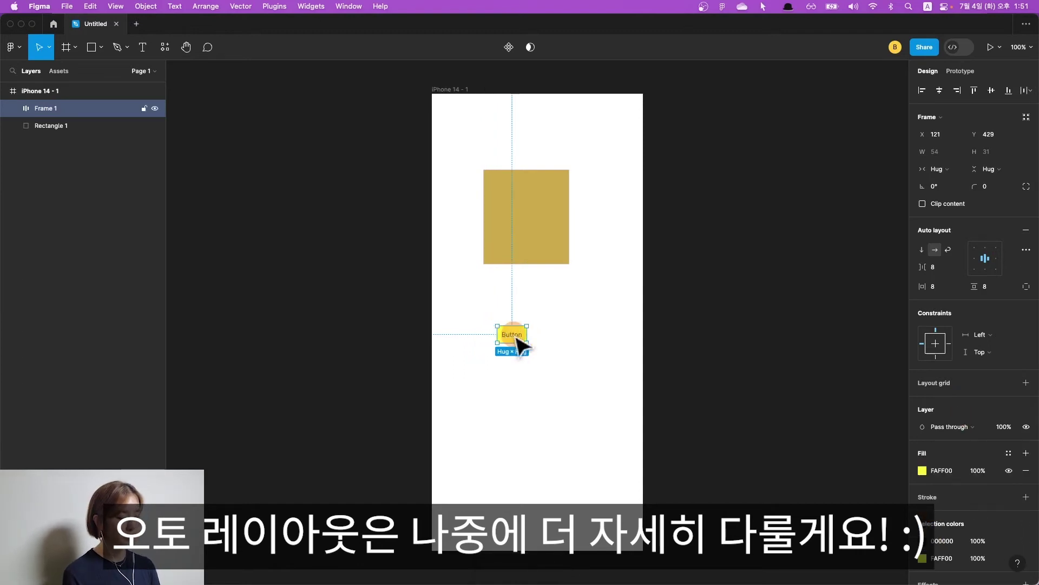
scroll(515, 339, "up", 5)
double_click(474, 379)
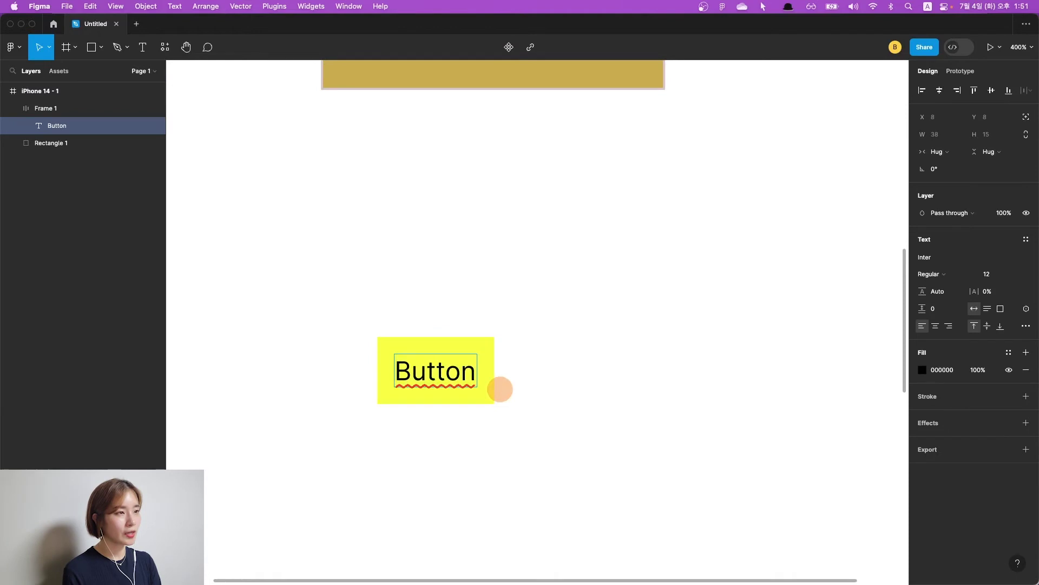
type("1243565")
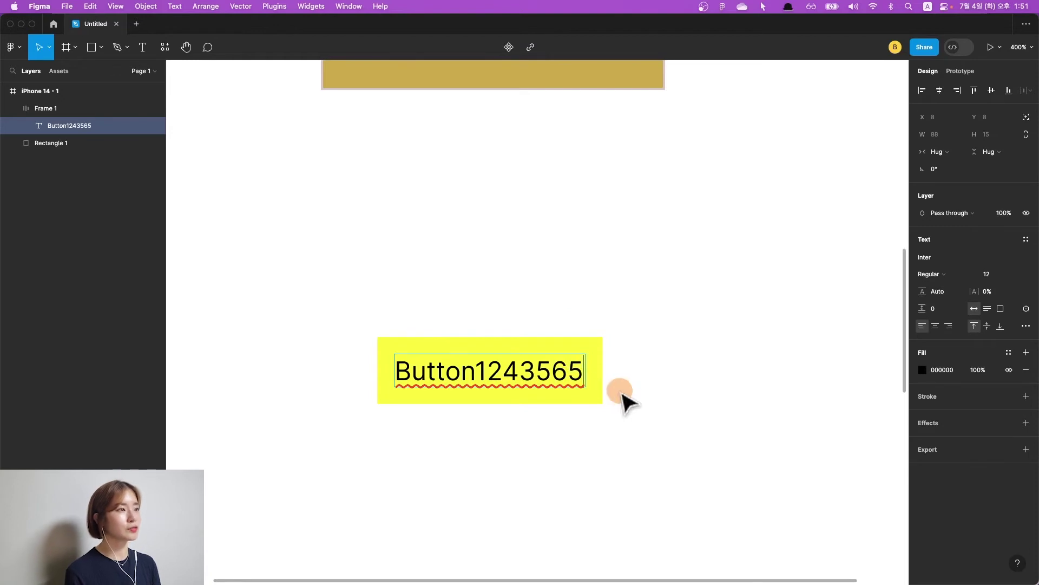
key("Escape")
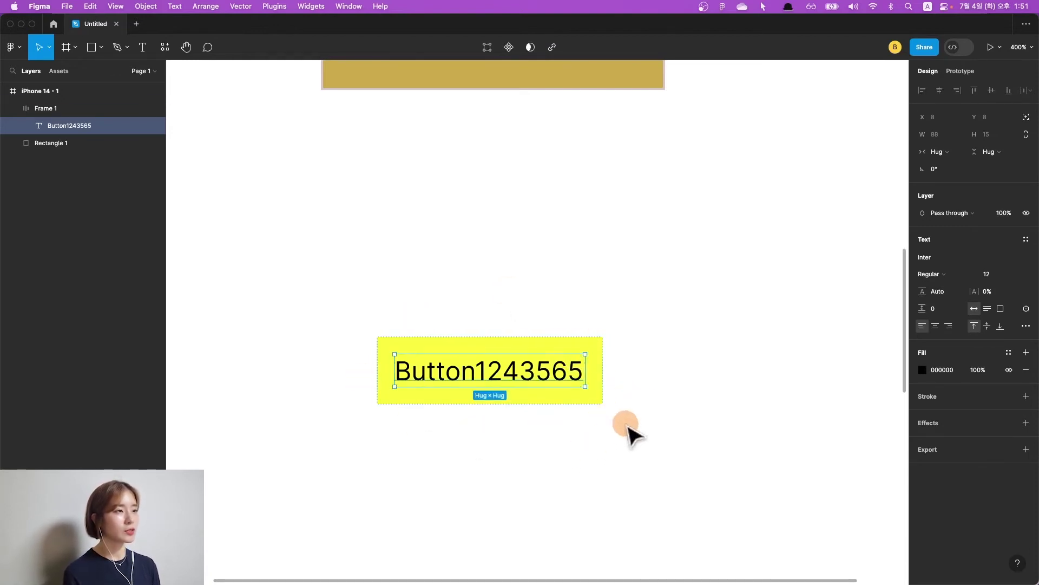
left_click(597, 400)
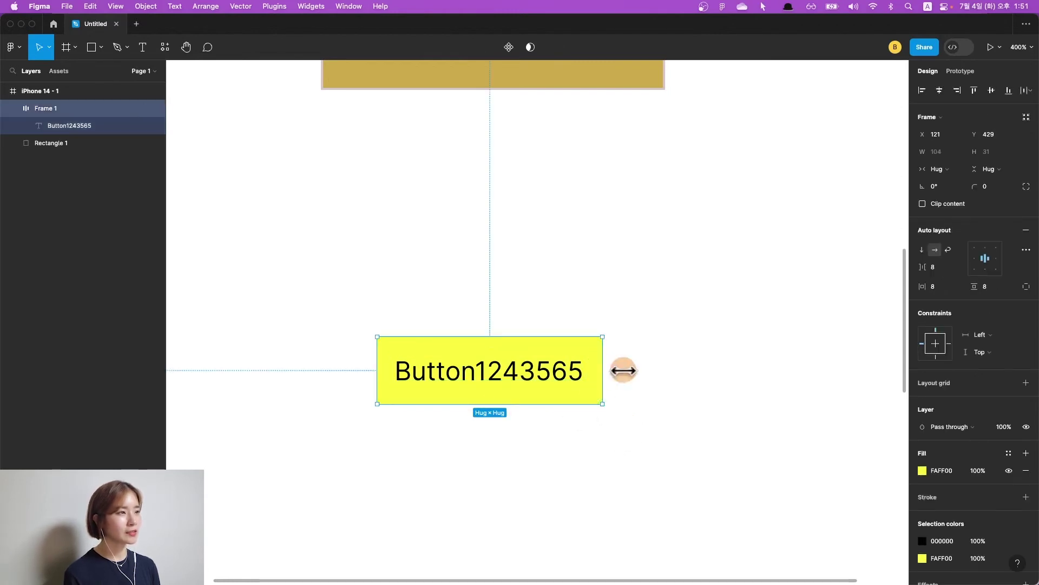
left_click(634, 434)
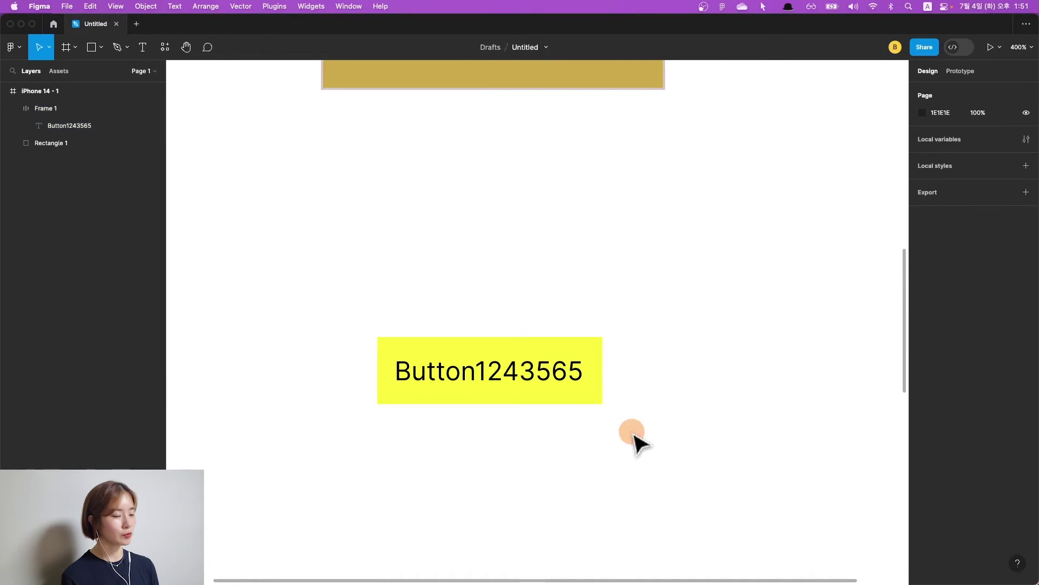
key("shift+0")
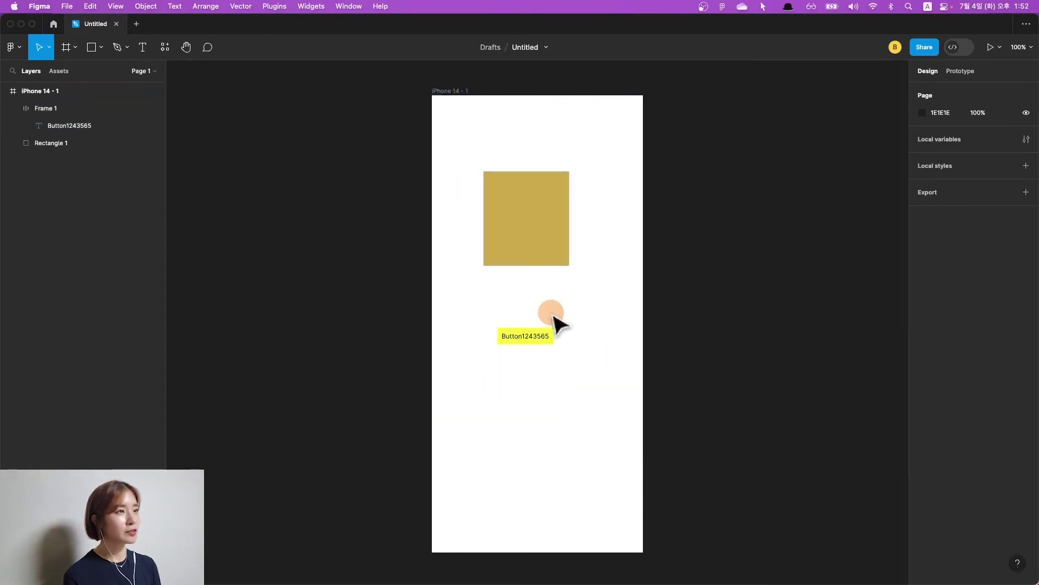
- Reposition the rectangle, fill it red FF0000, and make it a component
scroll(544, 363, "up", 1)
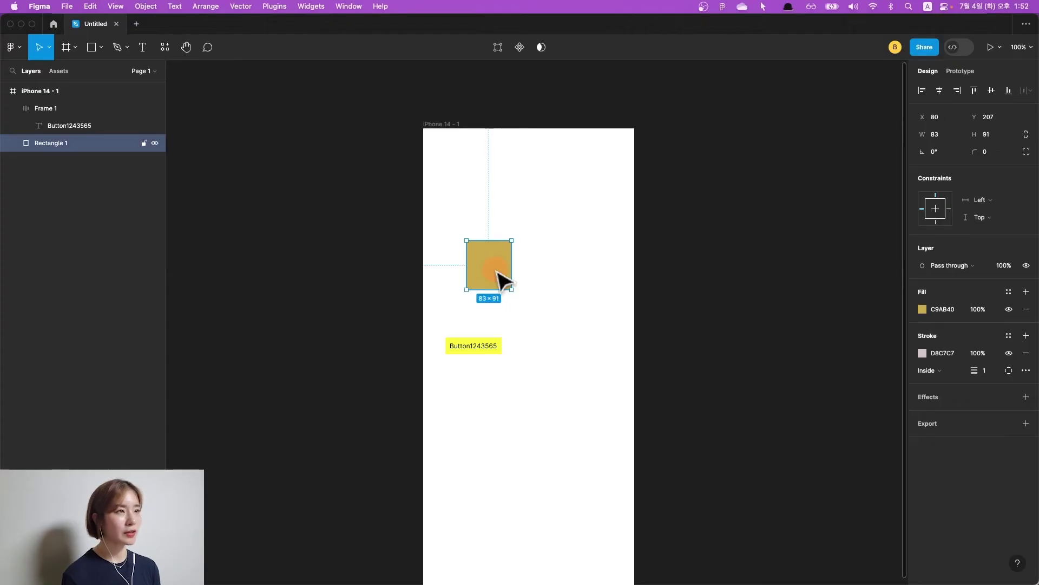
left_click_drag(501, 279, 498, 269)
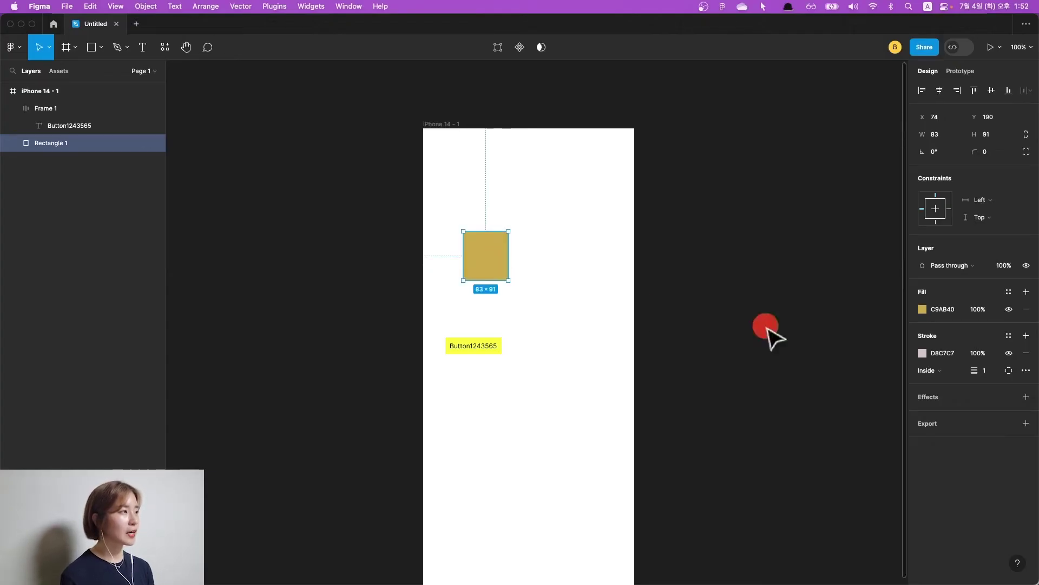
left_click(922, 309)
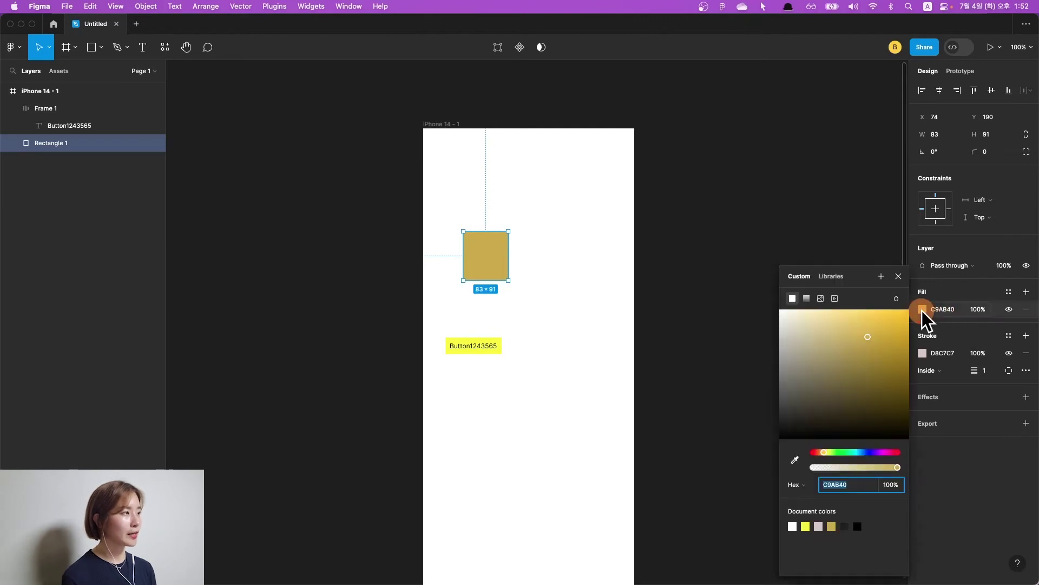
left_click(518, 50)
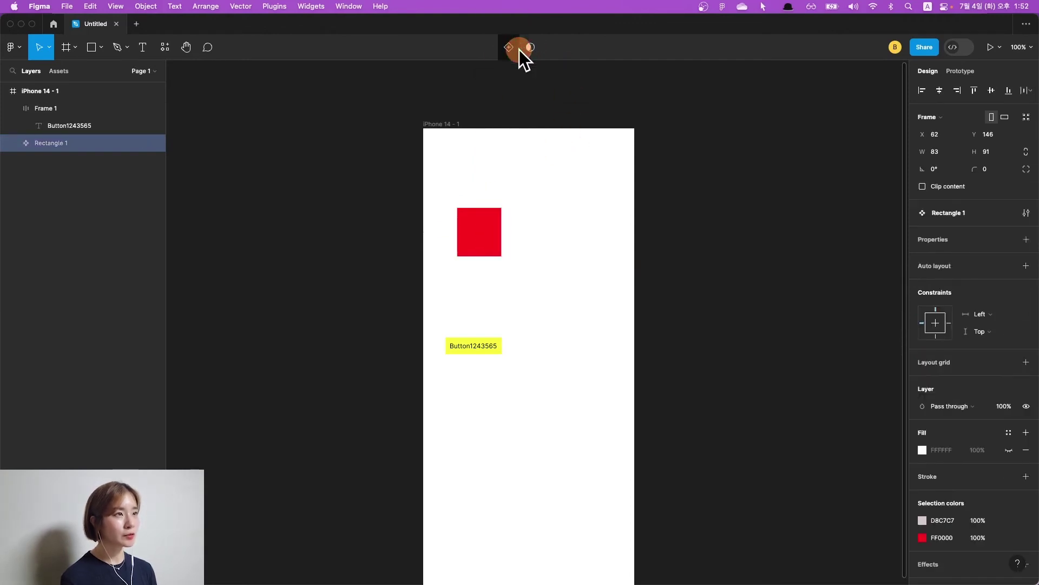
left_click(42, 142)
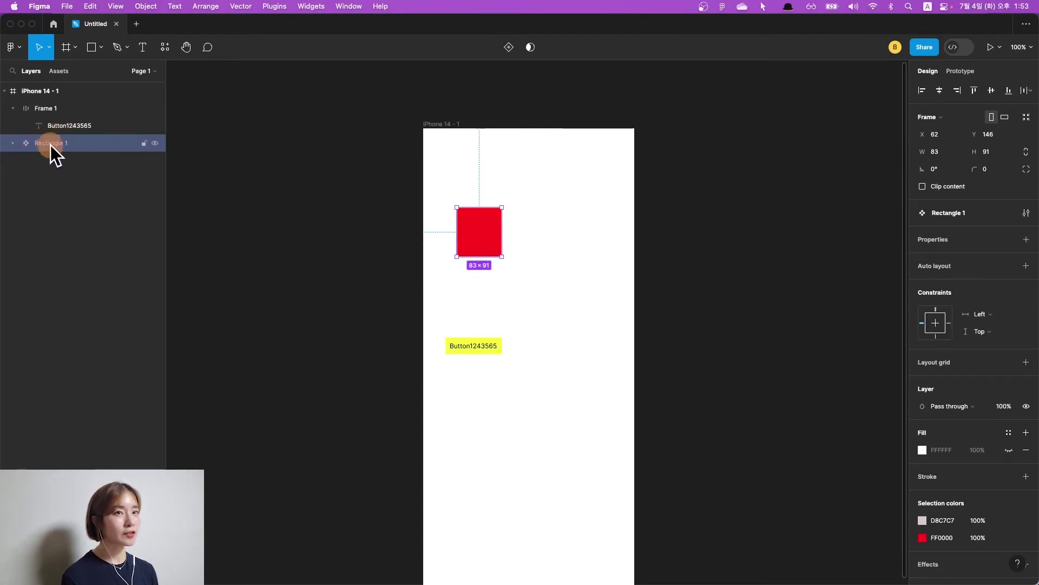
- Duplicate the red component square as an instance to its right
left_click_drag(480, 240, 474, 222)
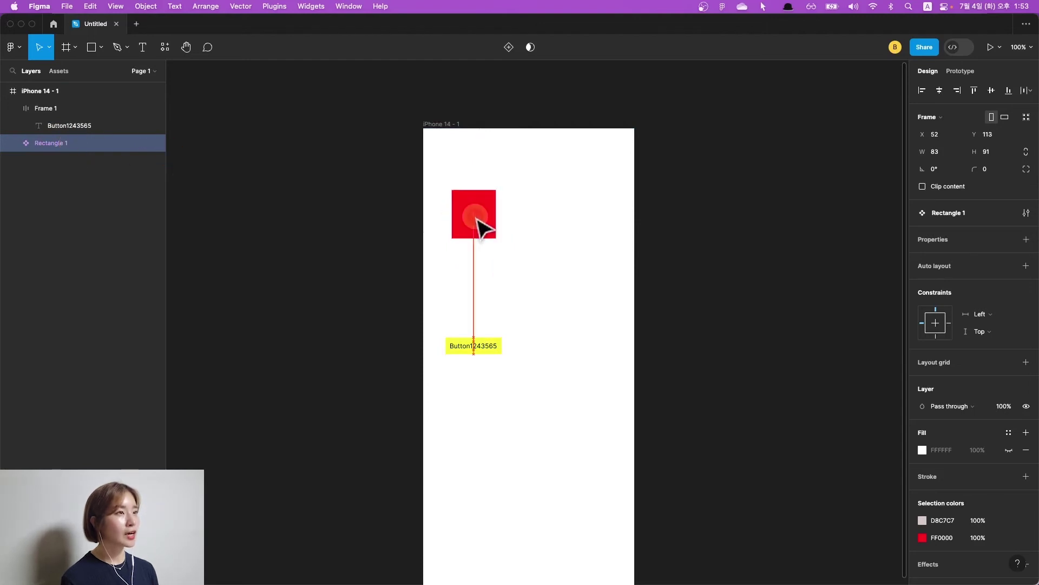
left_click_drag(483, 223, 553, 250)
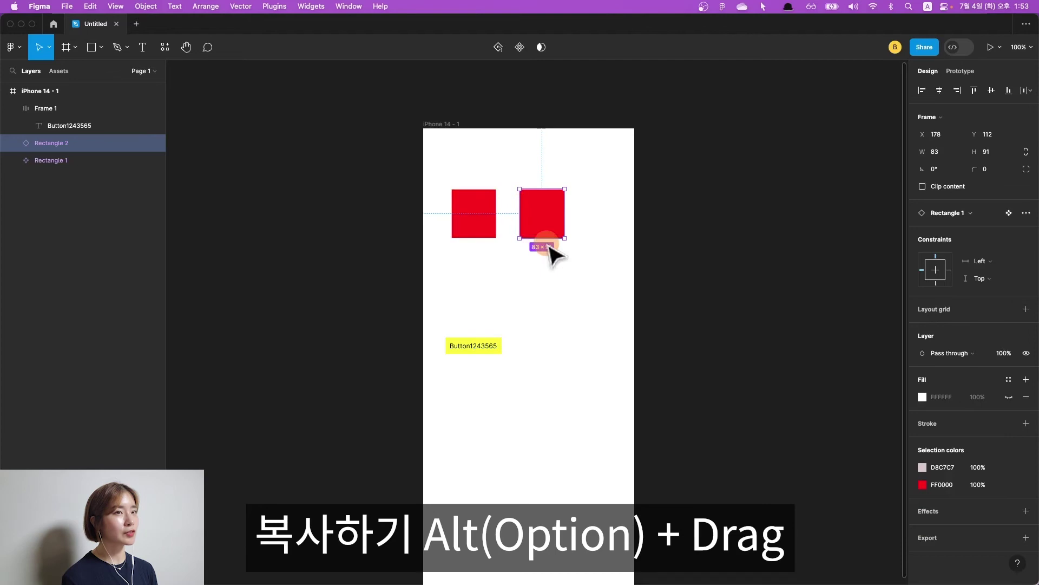
left_click(479, 232)
left_click(548, 233)
left_click(480, 233)
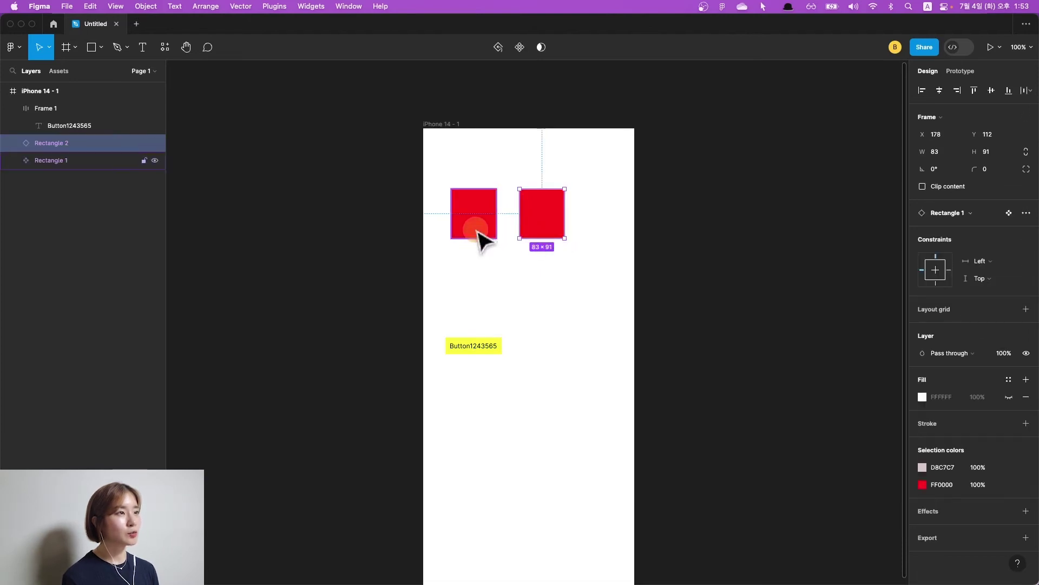
left_click(536, 231)
left_click(476, 223)
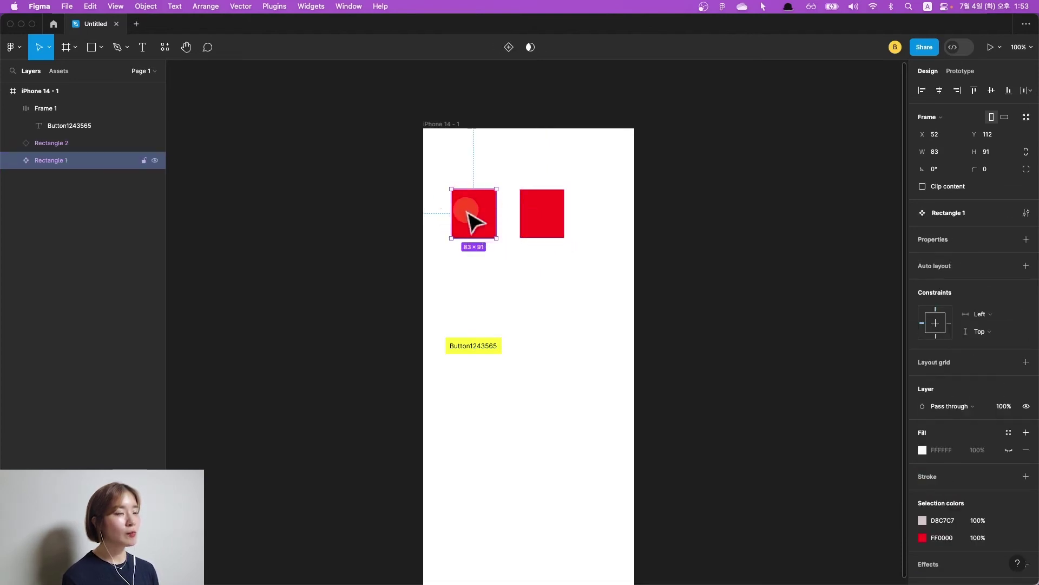
- Rename the original square's layer to 원본 - 컴포넌트
left_click(551, 223)
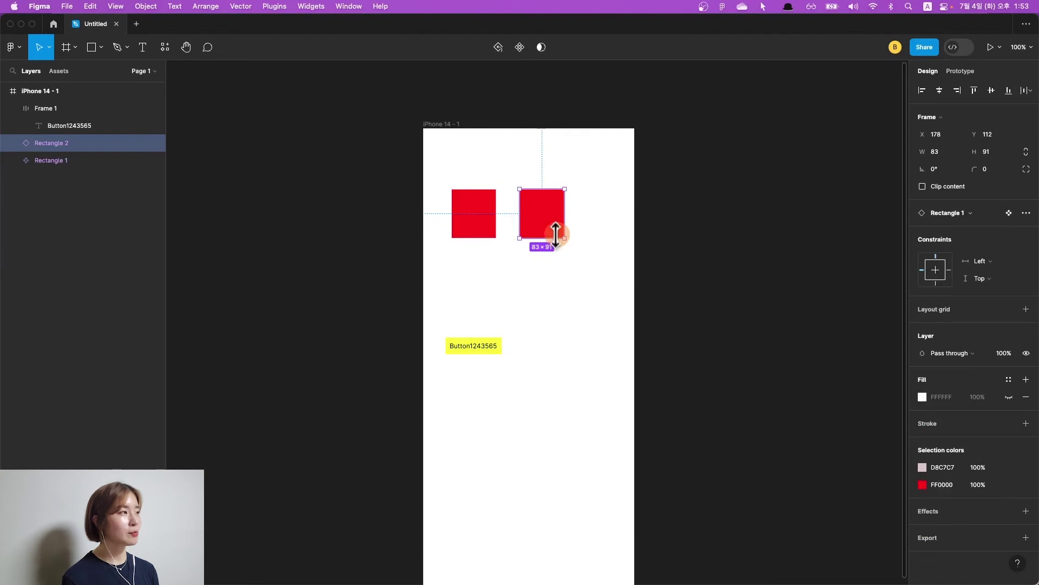
left_click(457, 222)
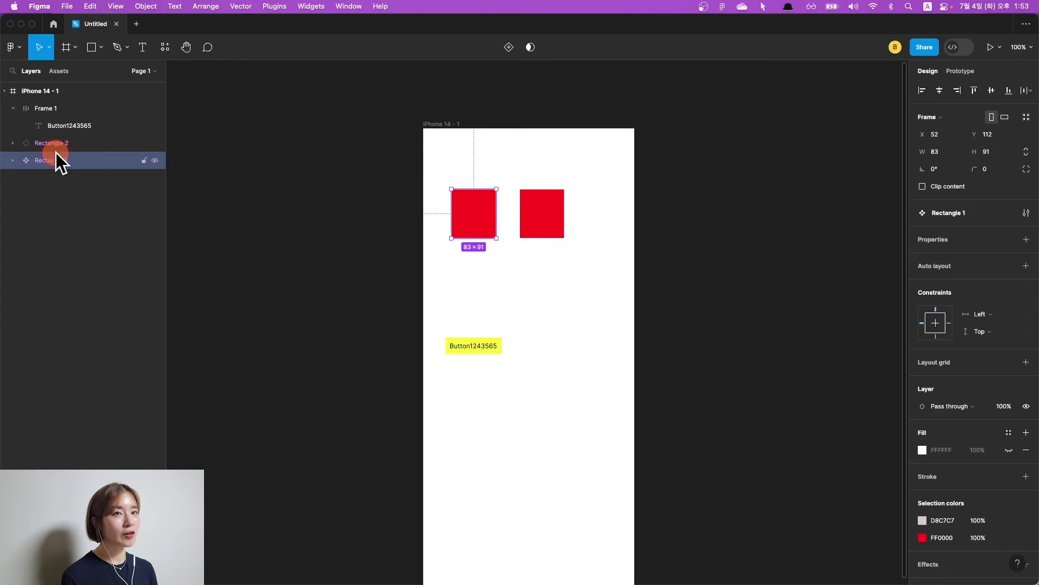
double_click(44, 165)
type("원본 - 컴포넌트")
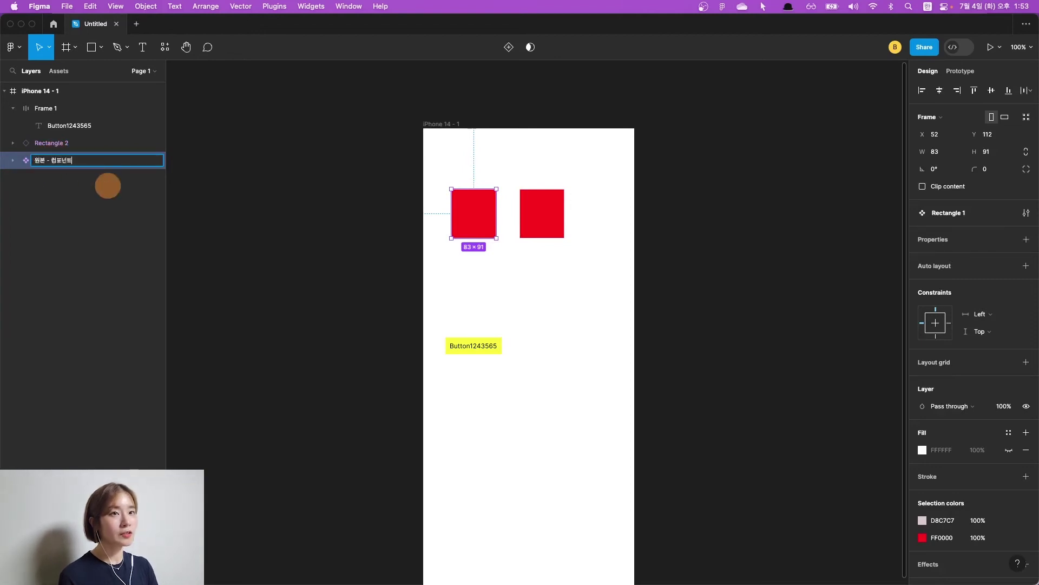
key("Return")
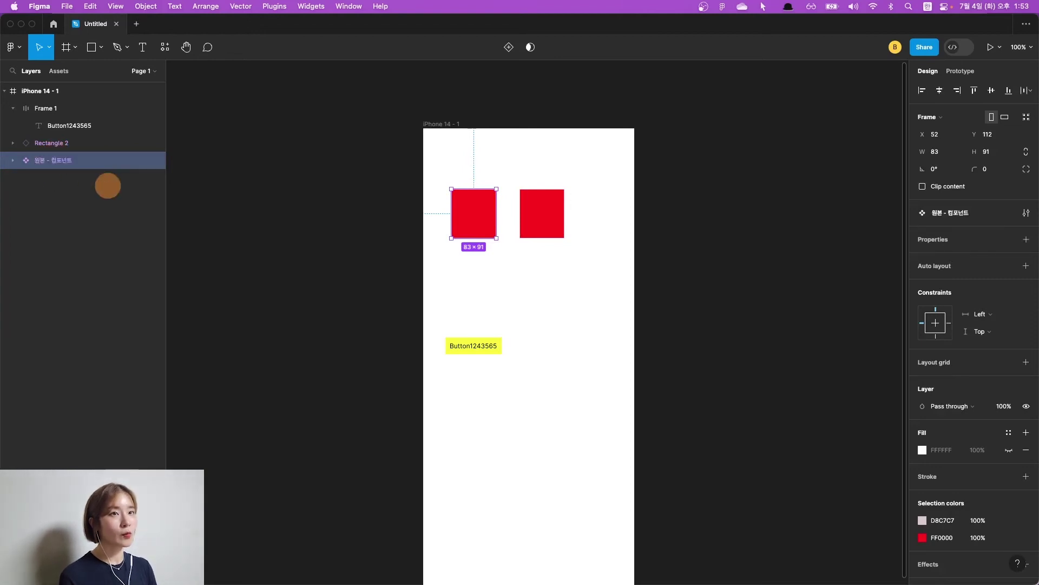
- Rename the copied square's layer to 복제본 - 인스턴스
left_click(560, 216)
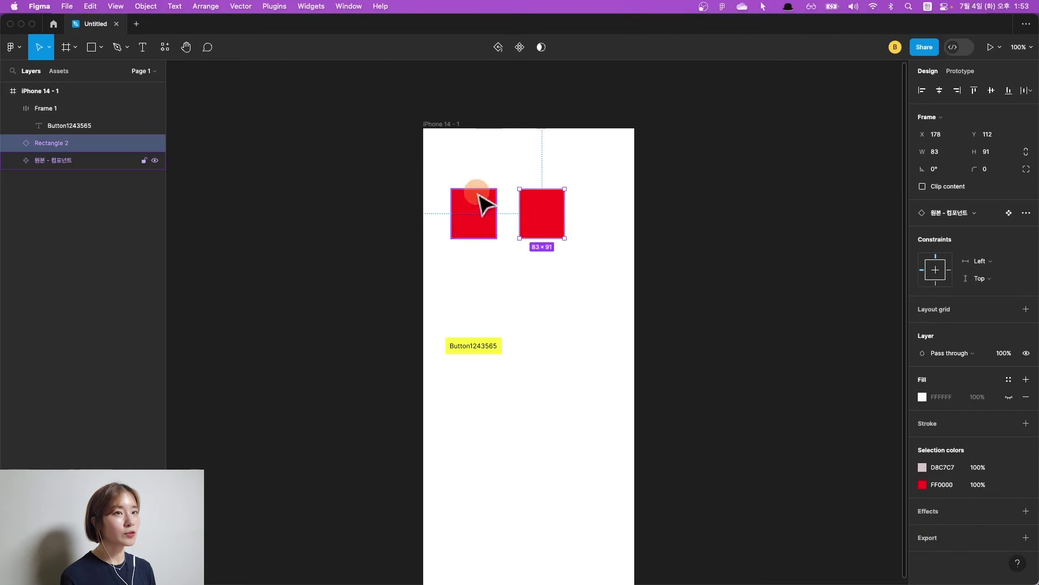
double_click(49, 144)
type("복지제본")
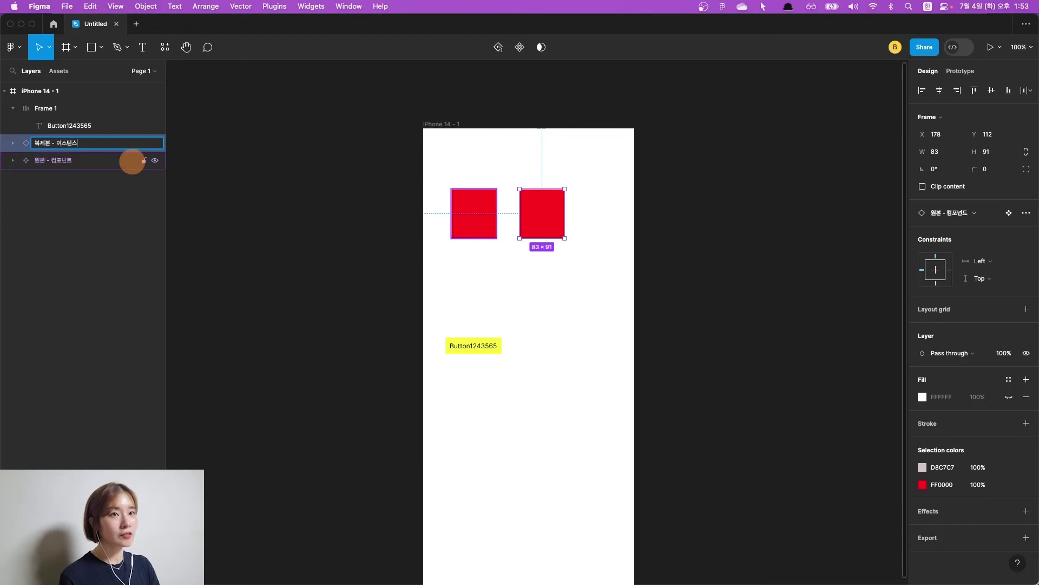
type("ㄴ스턴스")
key("Return")
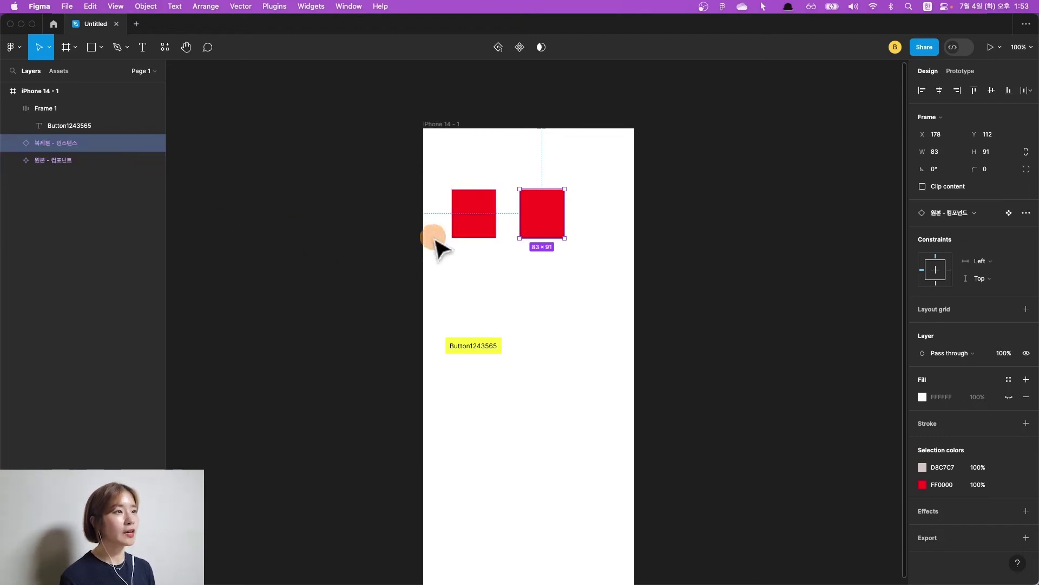
left_click(494, 227)
left_click(550, 223)
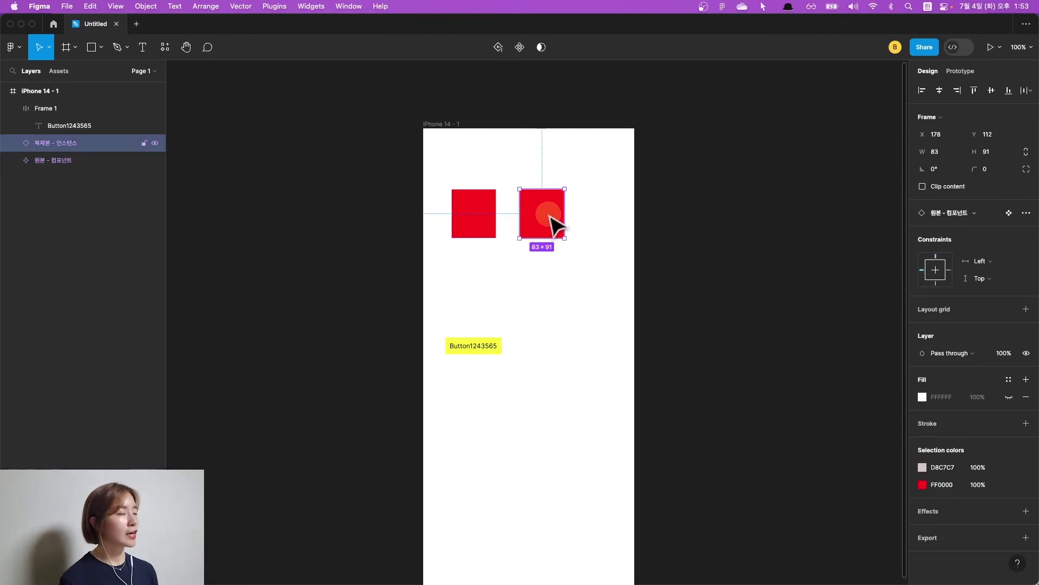
- Move the instance copy further right in the frame
left_click_drag(550, 217, 581, 222)
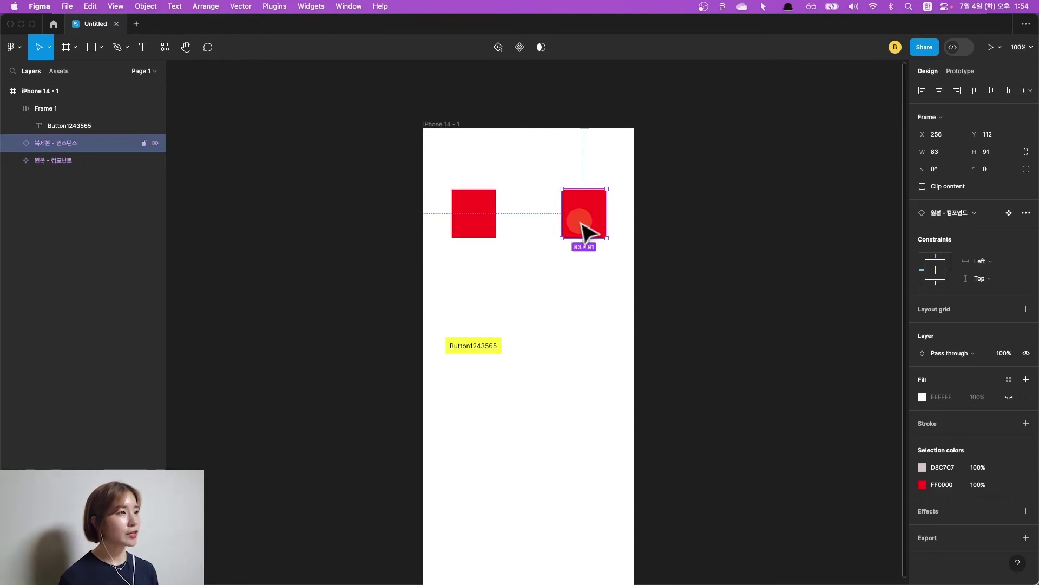
left_click(476, 217)
left_click(597, 225)
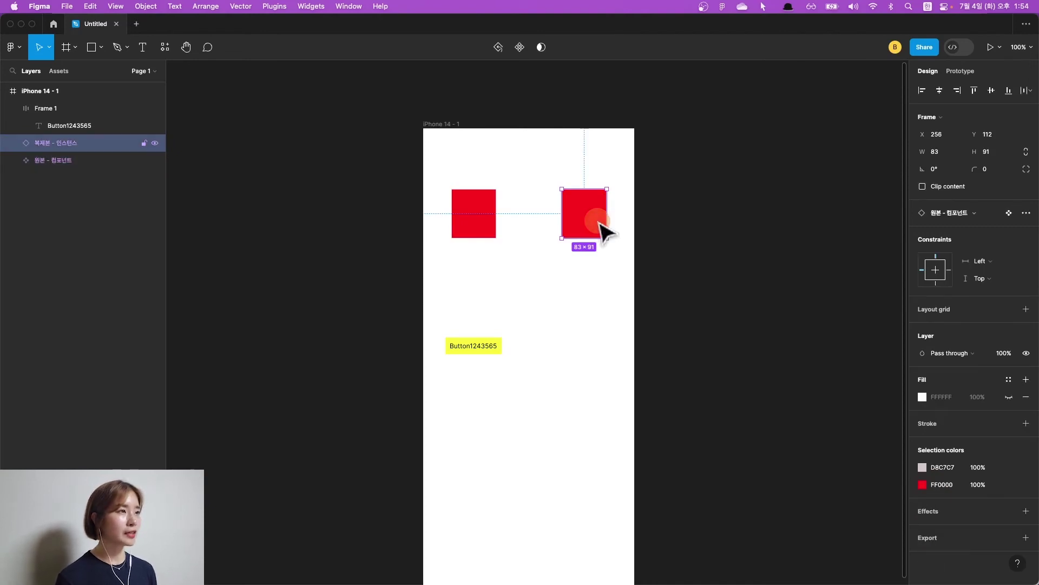
left_click(479, 223)
left_click(595, 226)
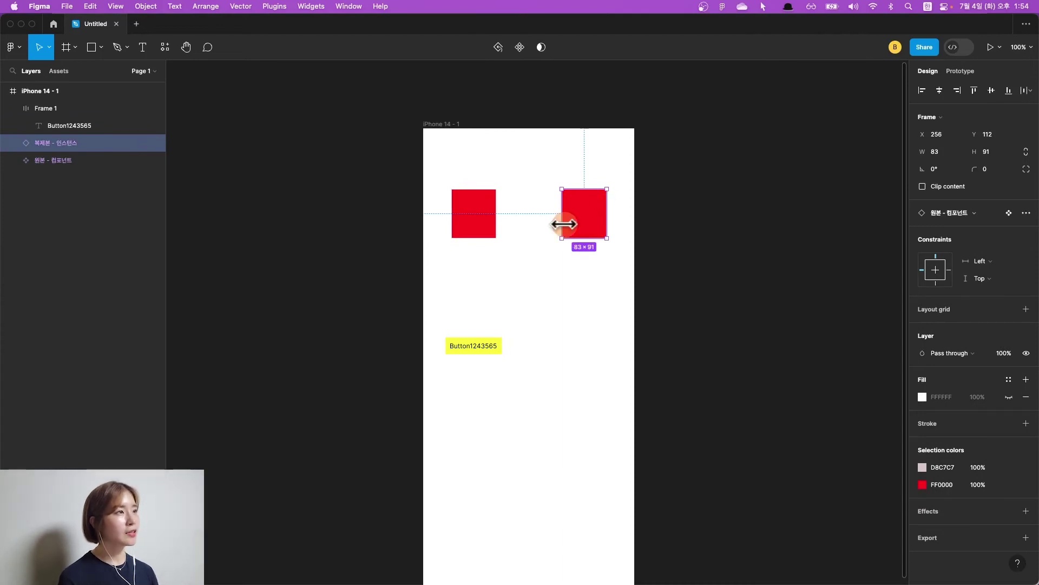
- Alt-drag two more component copies to the right-middle and bottom of the frame
left_click(476, 232)
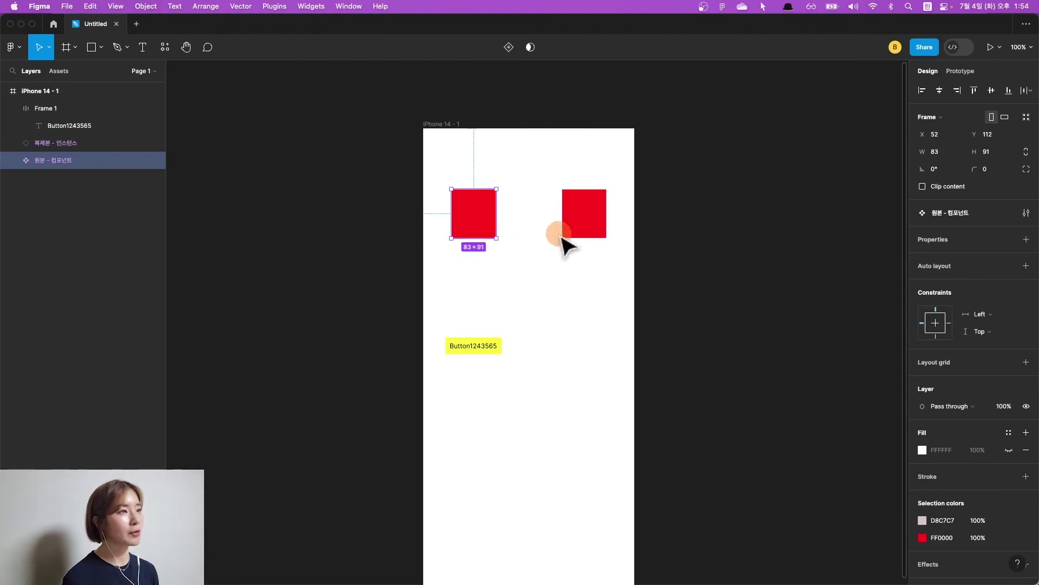
scroll(468, 225, "up", 3)
left_click_drag(476, 209, 658, 328)
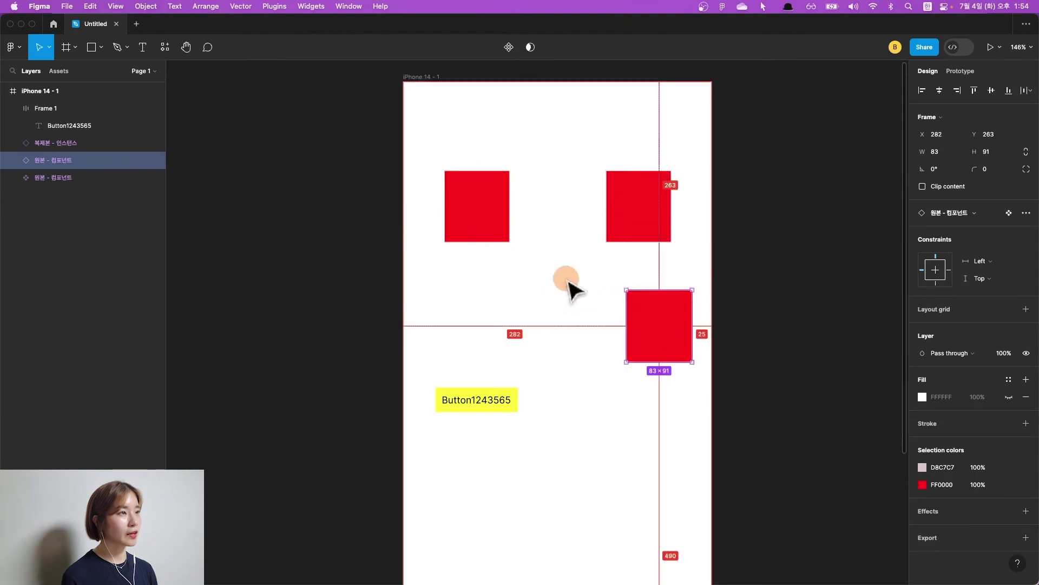
left_click_drag(494, 227, 608, 450)
left_click(530, 279)
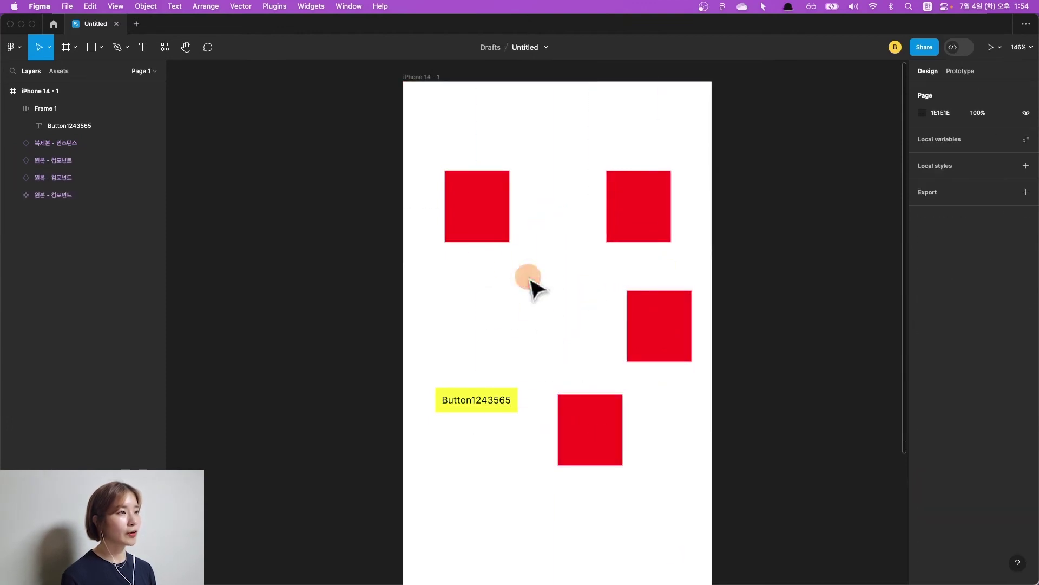
left_click(479, 210)
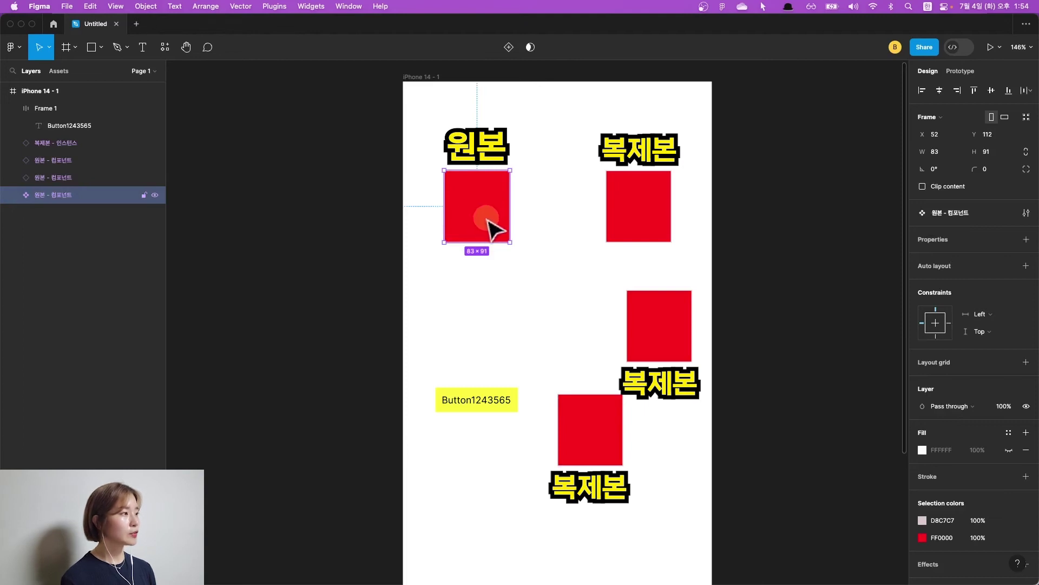
- Change the main component's colour from FF0000 to green 24FF00
scroll(950, 498, "down", 2)
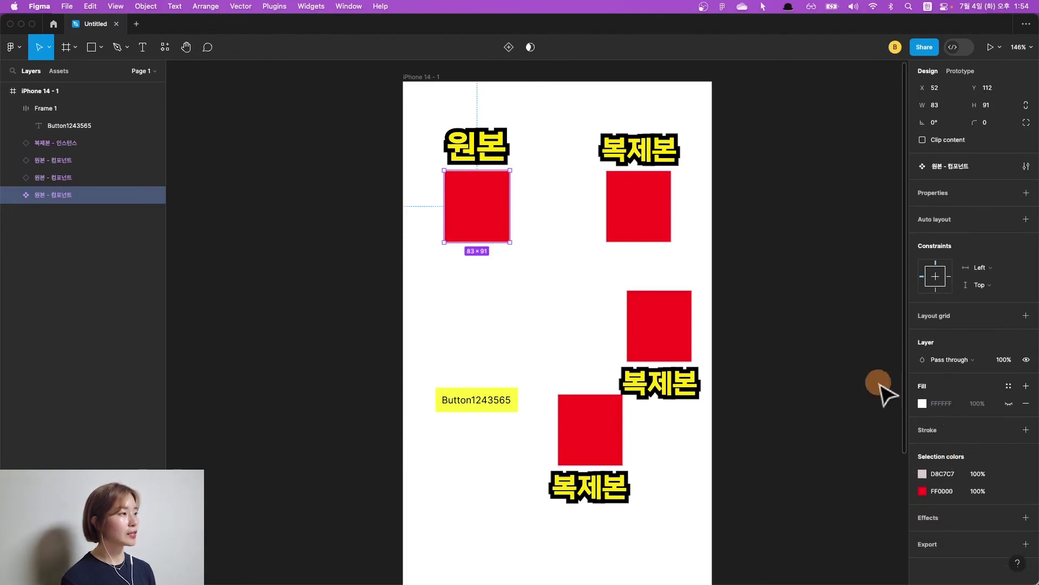
left_click(922, 492)
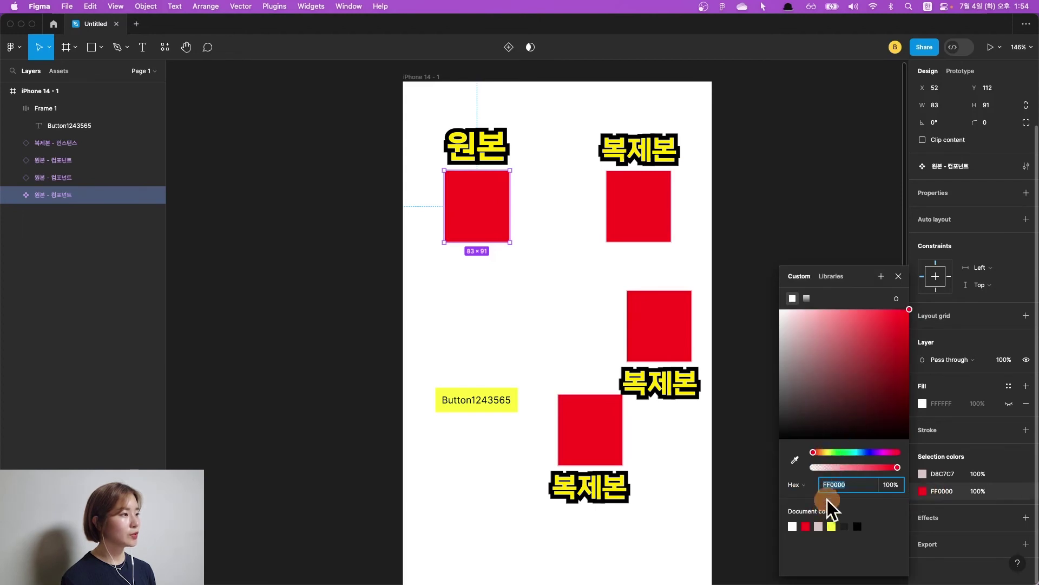
left_click(839, 452)
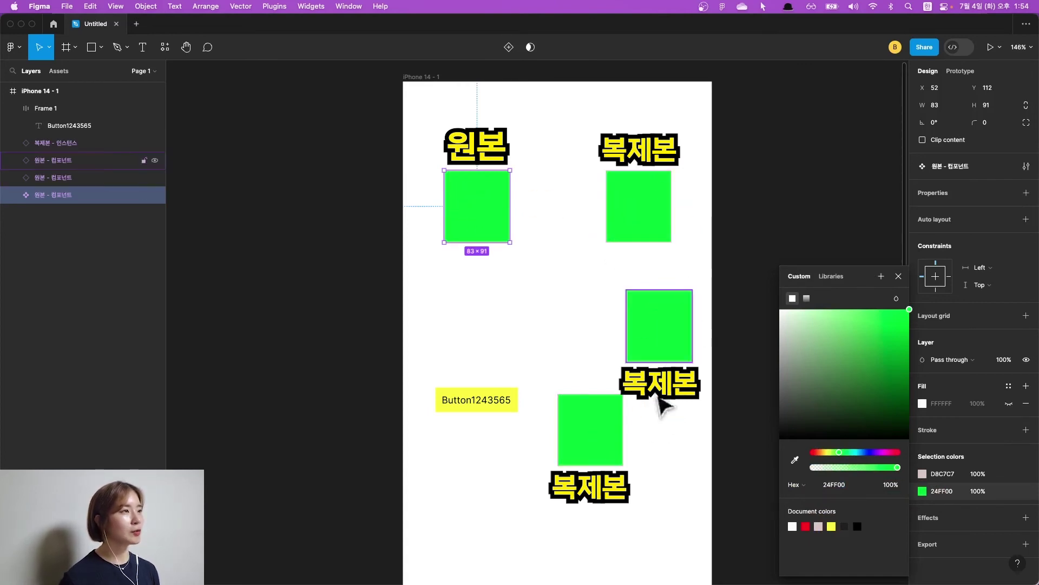
left_click(901, 280)
- Override the top-right instance's colour to magenta FF00F5
left_click(656, 237)
left_click(916, 389)
left_click(923, 466)
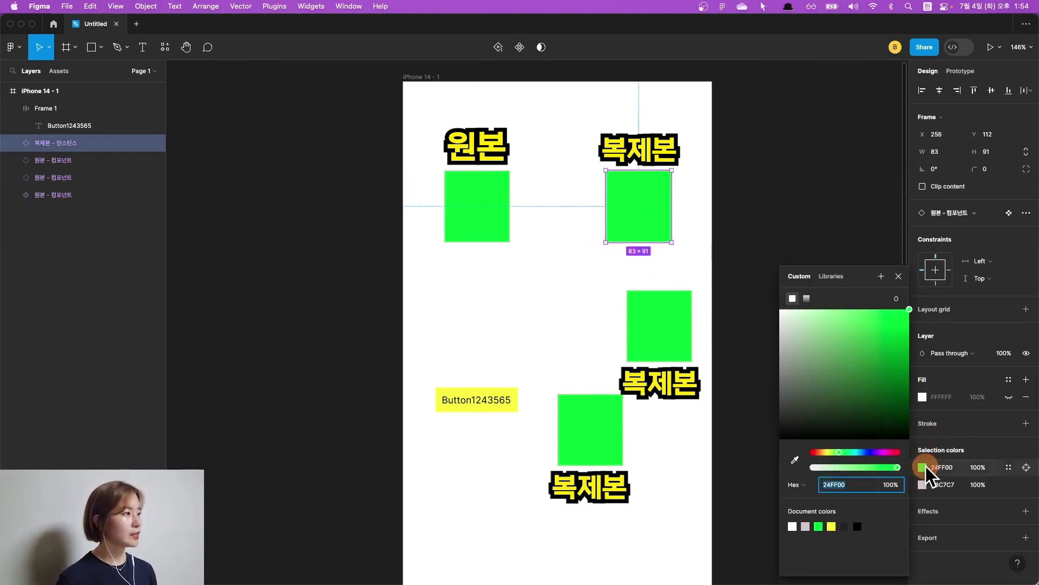
left_click(885, 453)
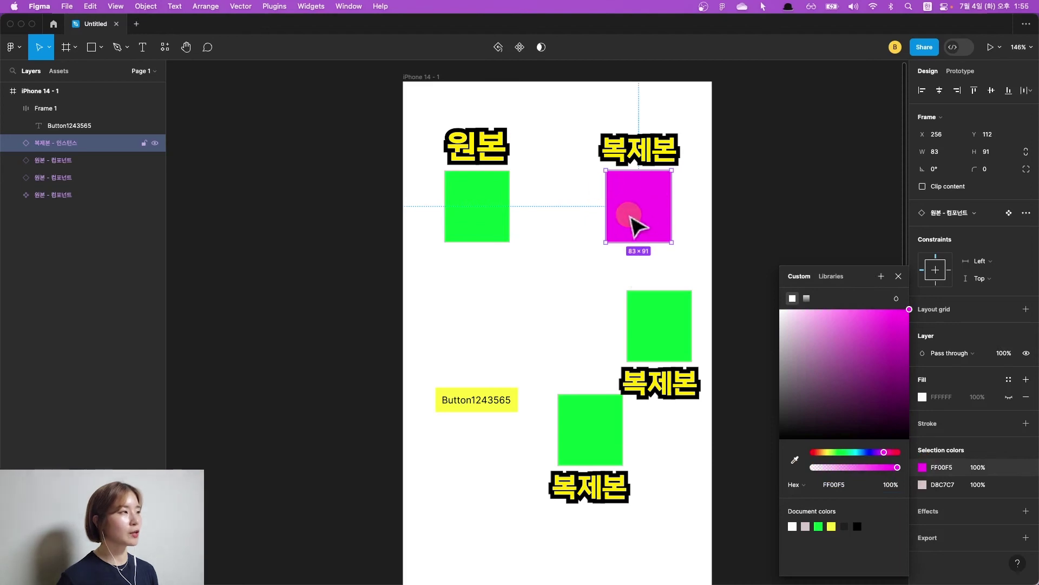
left_click(639, 194)
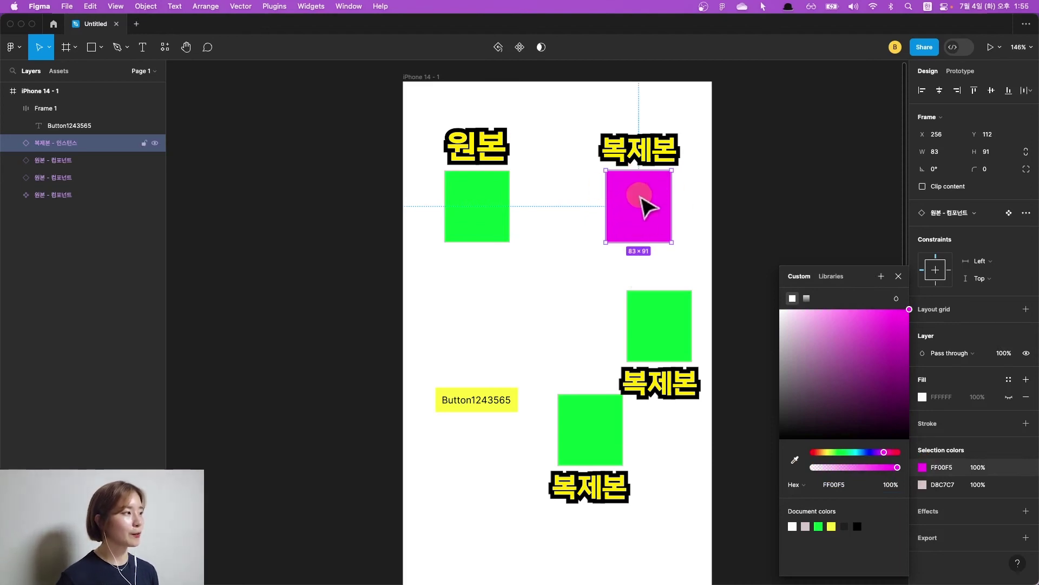
left_click_drag(647, 206, 619, 187)
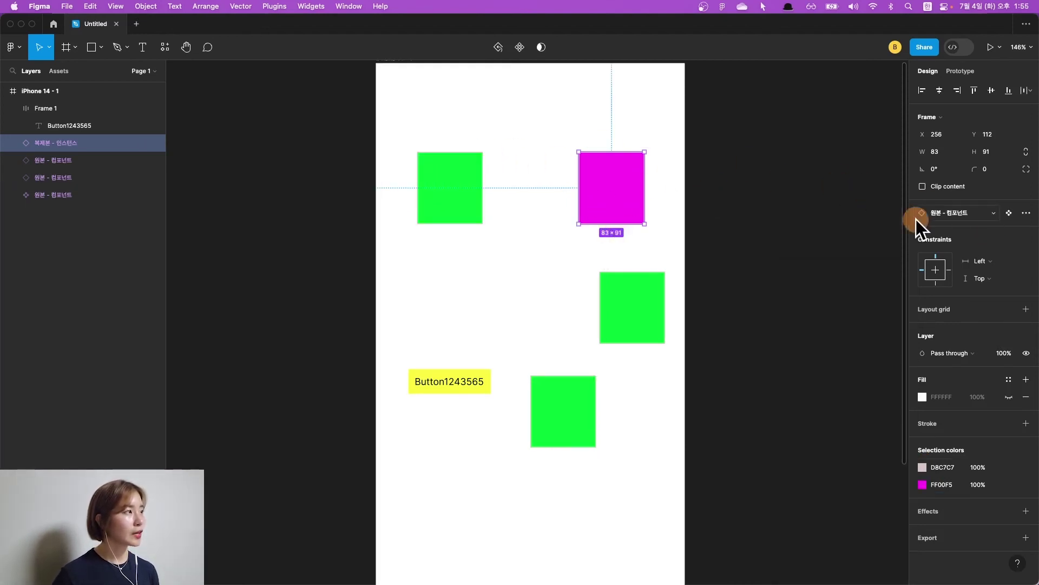
- Push the top-right instance's magenta to the main component, turning all four squares magenta
left_click(1025, 212)
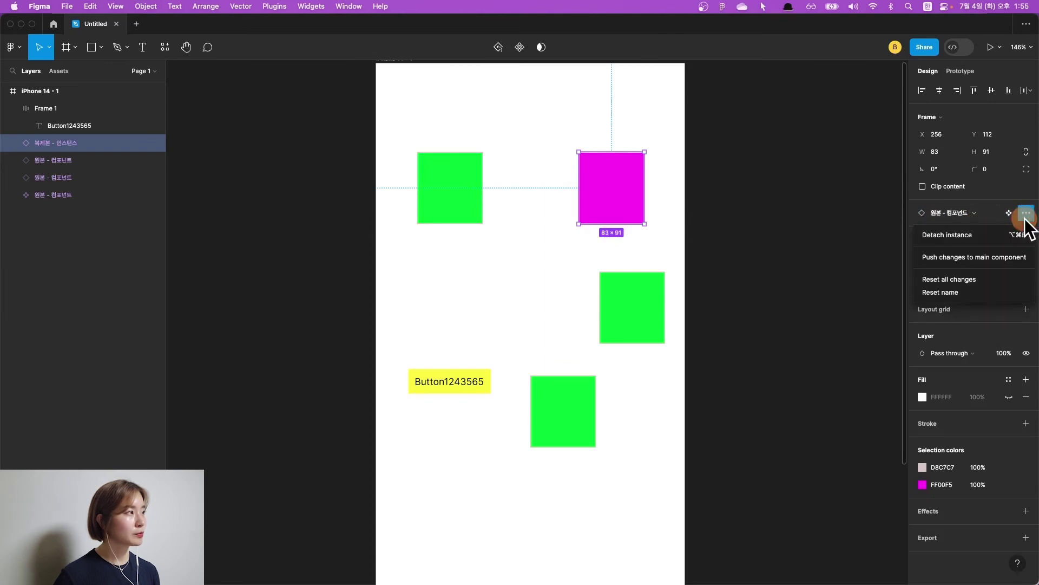
left_click(964, 258)
left_click(628, 200)
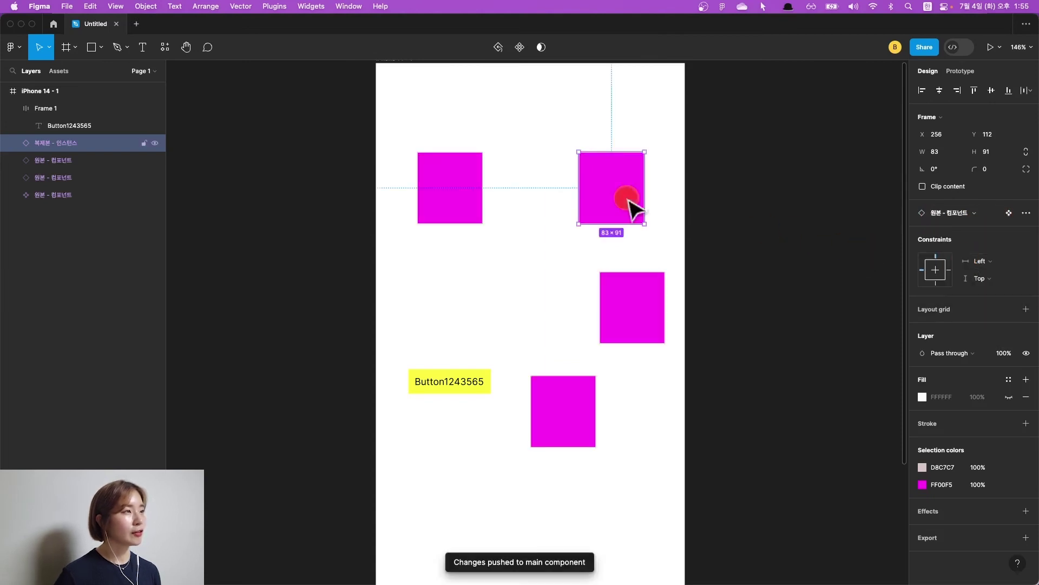
left_click(441, 205)
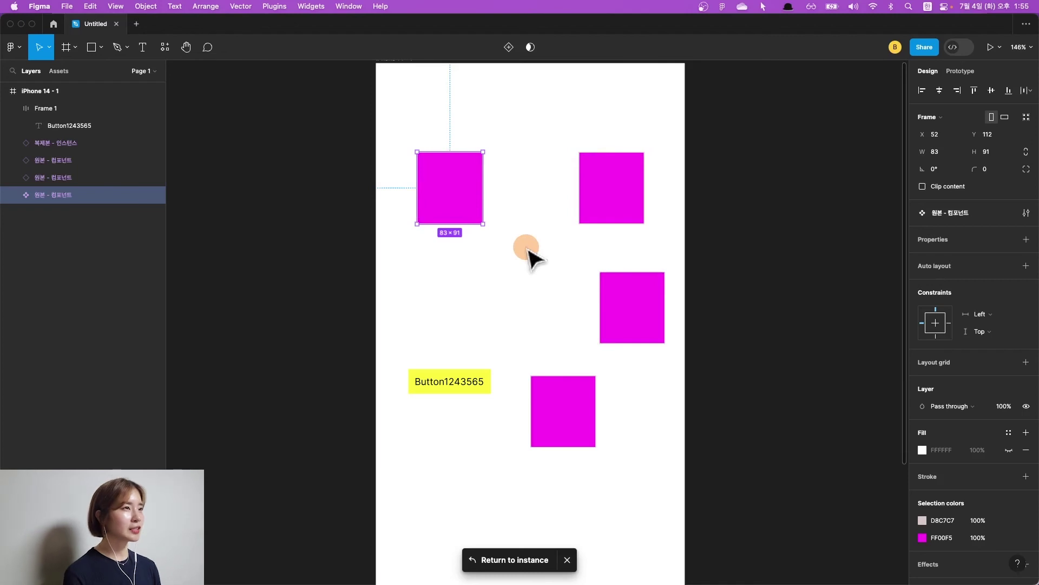
left_click(542, 277)
left_click(446, 188)
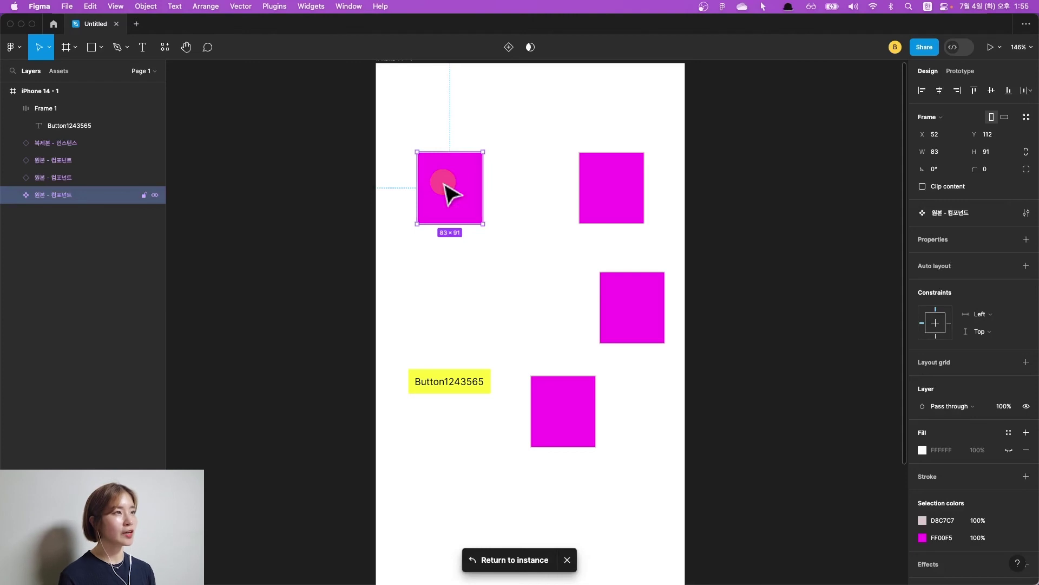
scroll(447, 192, "down", 2)
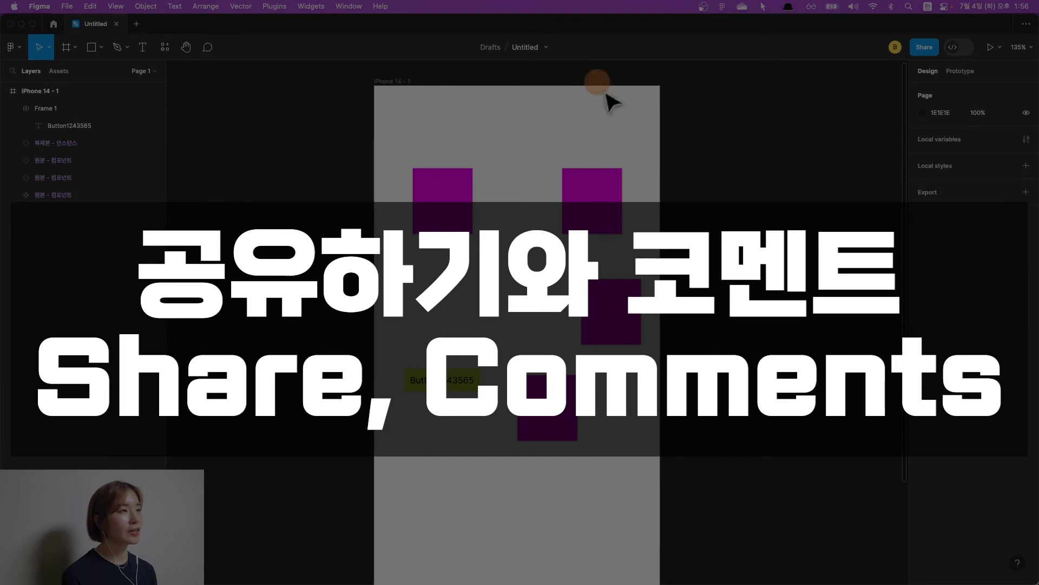
left_click(620, 135)
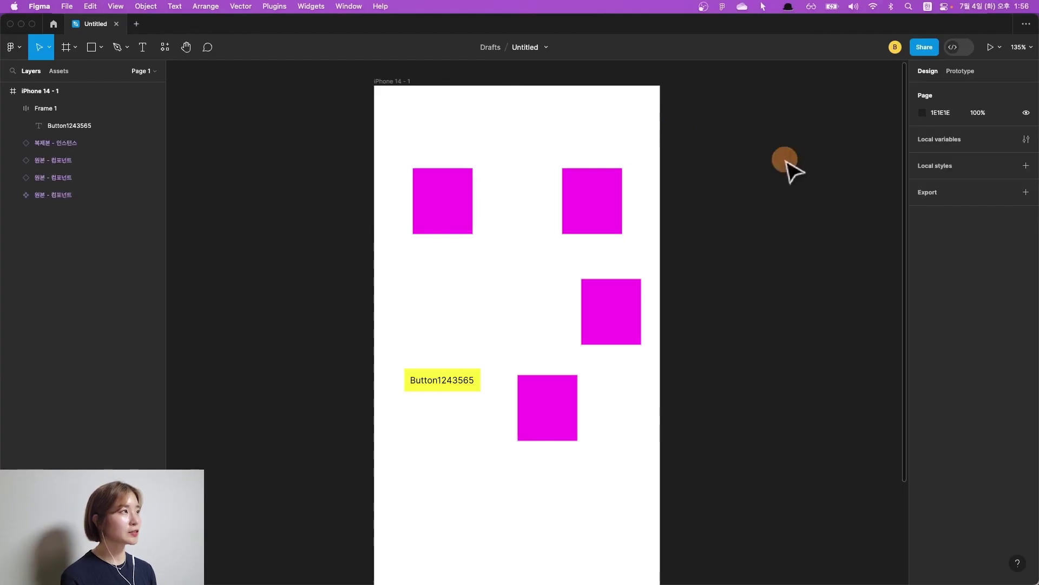
- Copy the Untitled file's view-only share link and close the sharing dialog
left_click(924, 47)
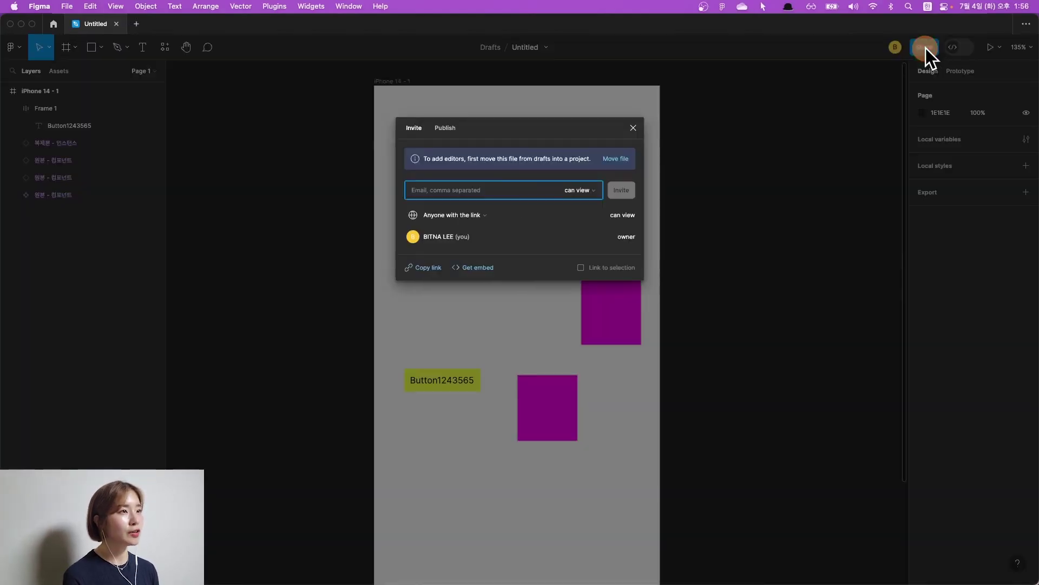
left_click(521, 185)
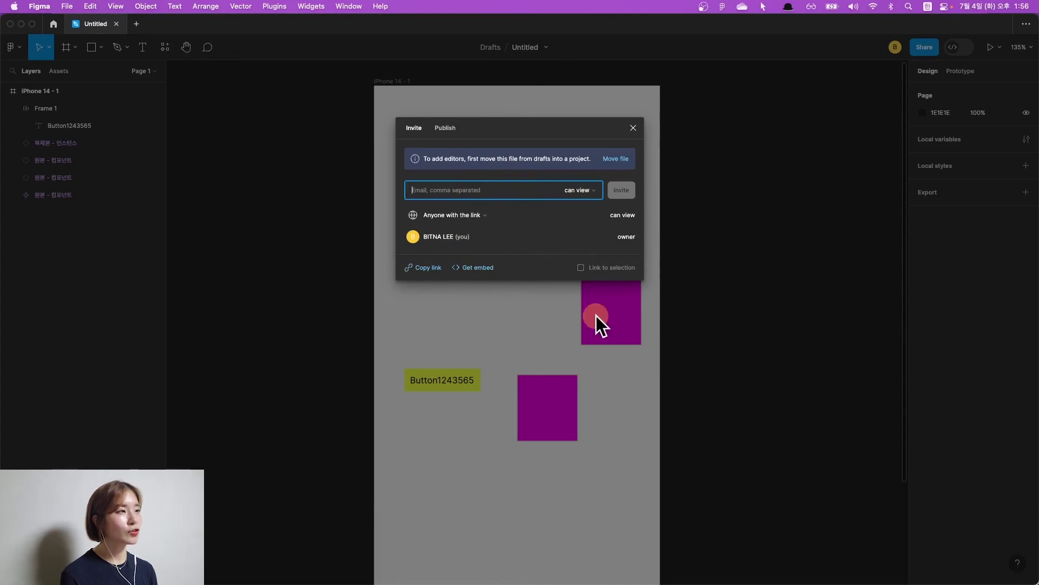
left_click(429, 268)
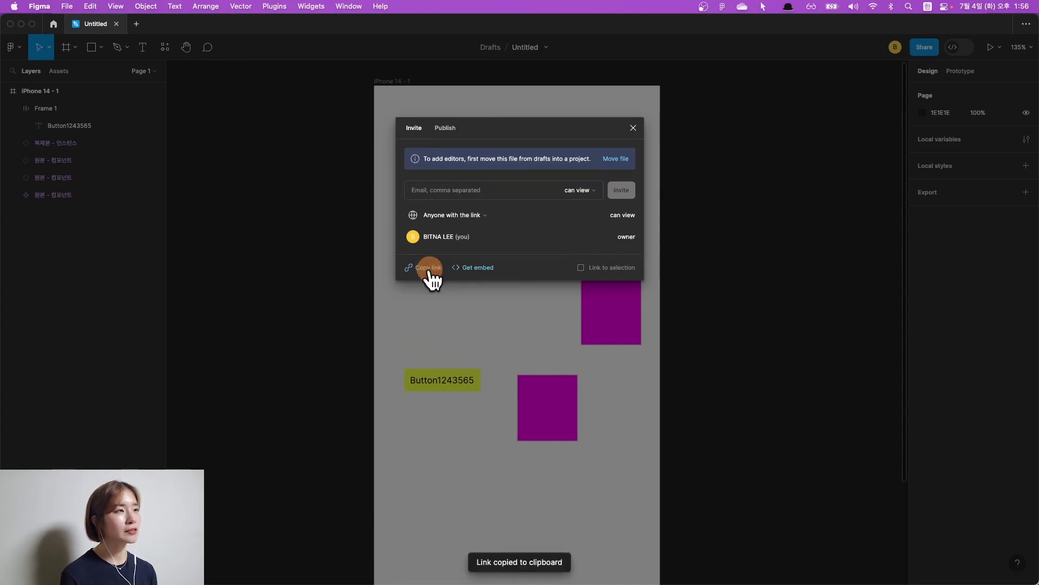
left_click(634, 126)
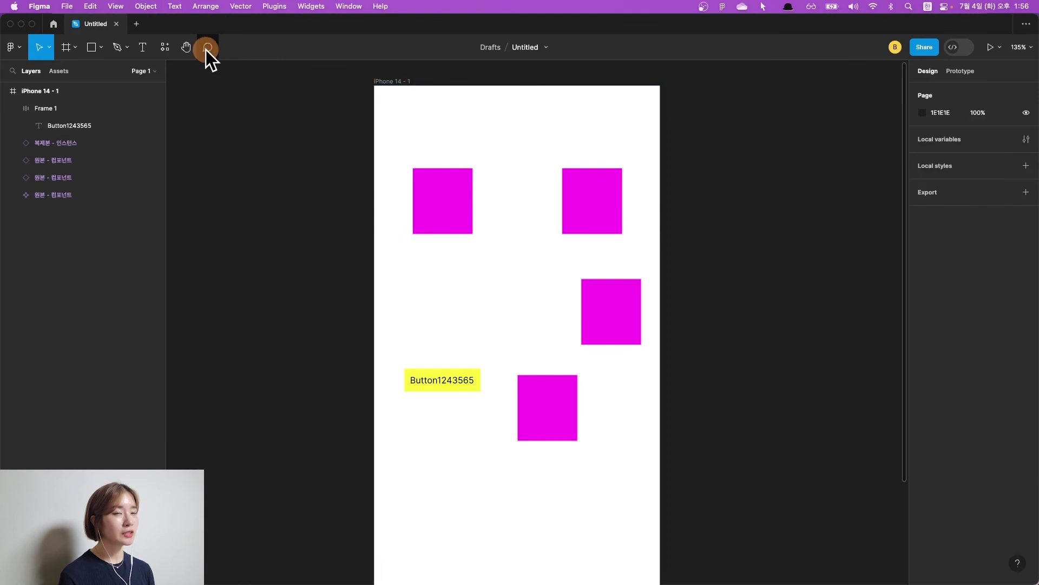
- Post the comment '여기 수정 필요' above the top squares, then open its thread to reply
left_click(207, 48)
left_click(527, 152)
type("여기 수정 필요")
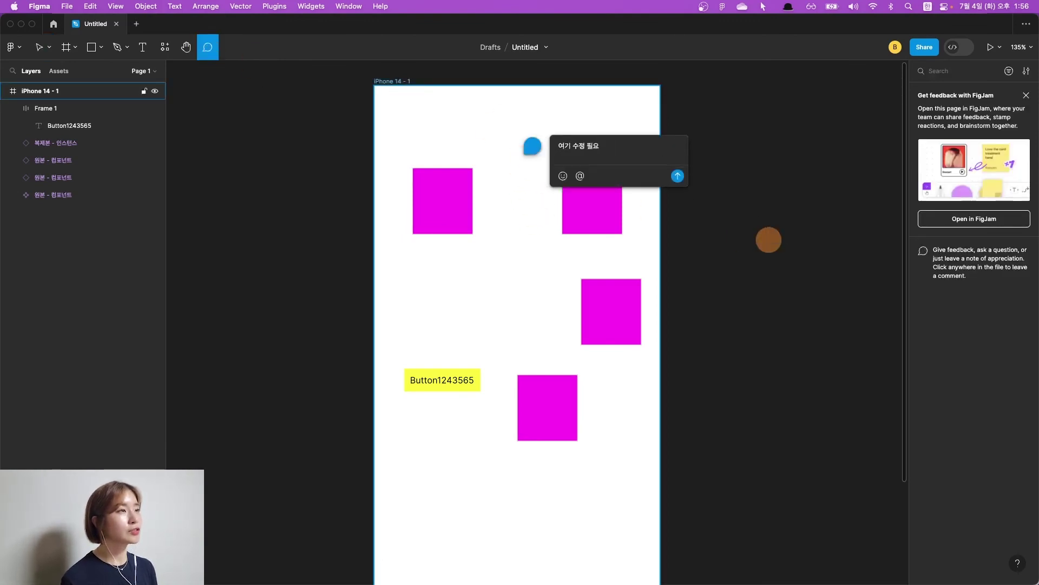
left_click(677, 176)
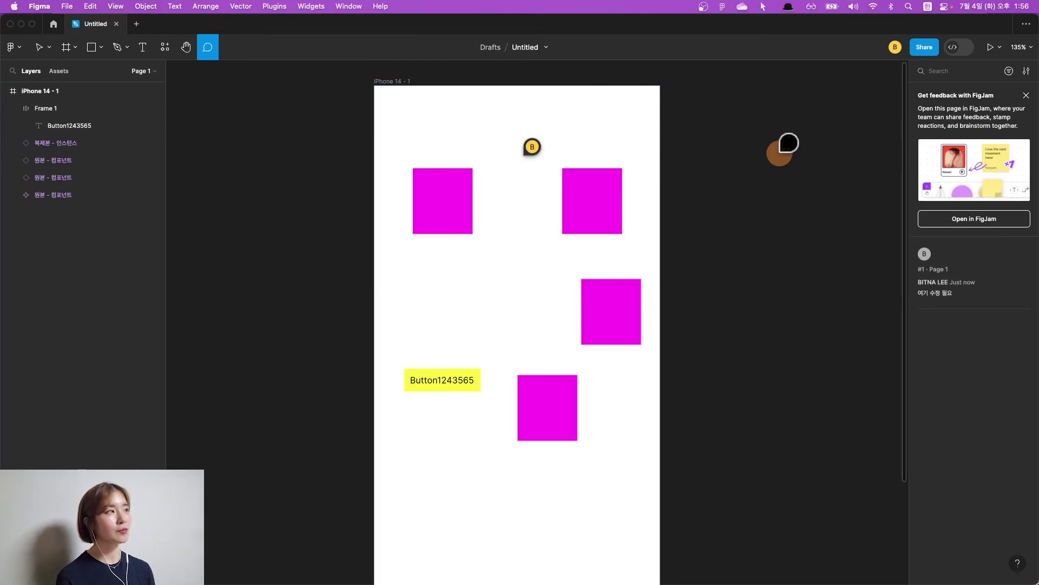
mouse_move(532, 146)
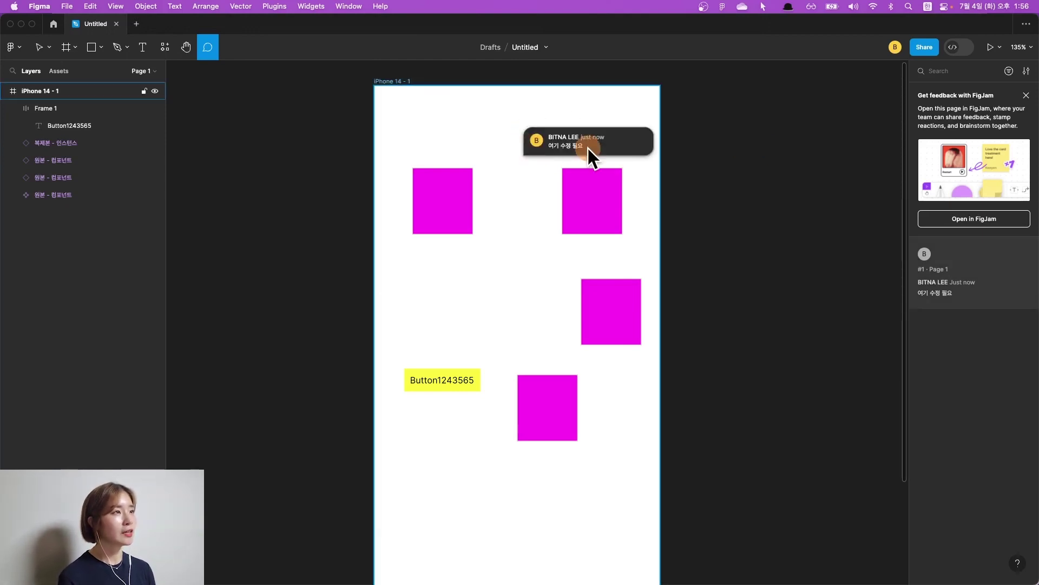
left_click(588, 148)
left_click(615, 208)
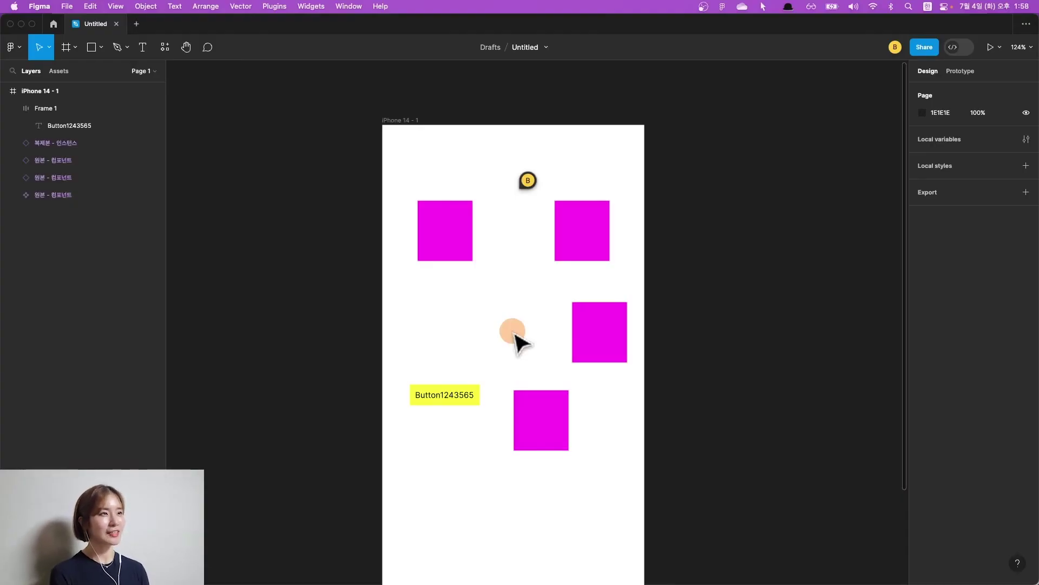
scroll(514, 335, "up", 5)
scroll(509, 325, "down", 3)
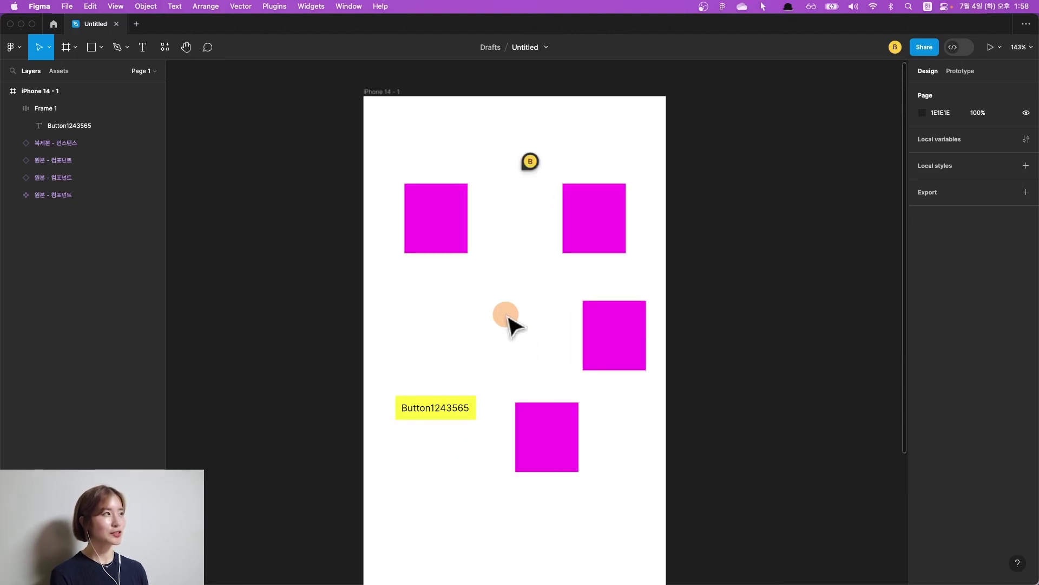
scroll(512, 324, "down", 3)
scroll(509, 319, "up", 4)
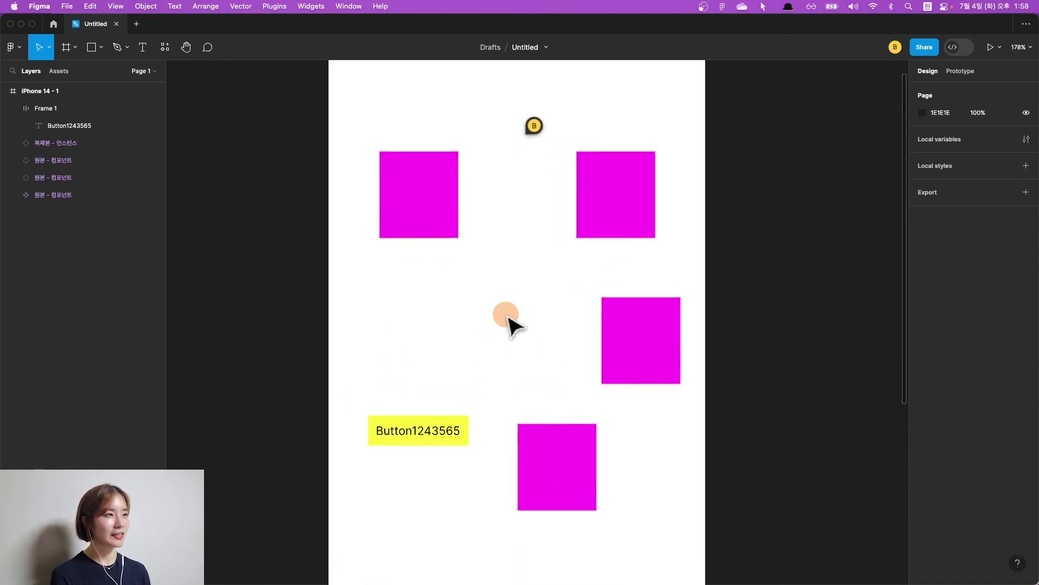
scroll(511, 321, "down", 1)
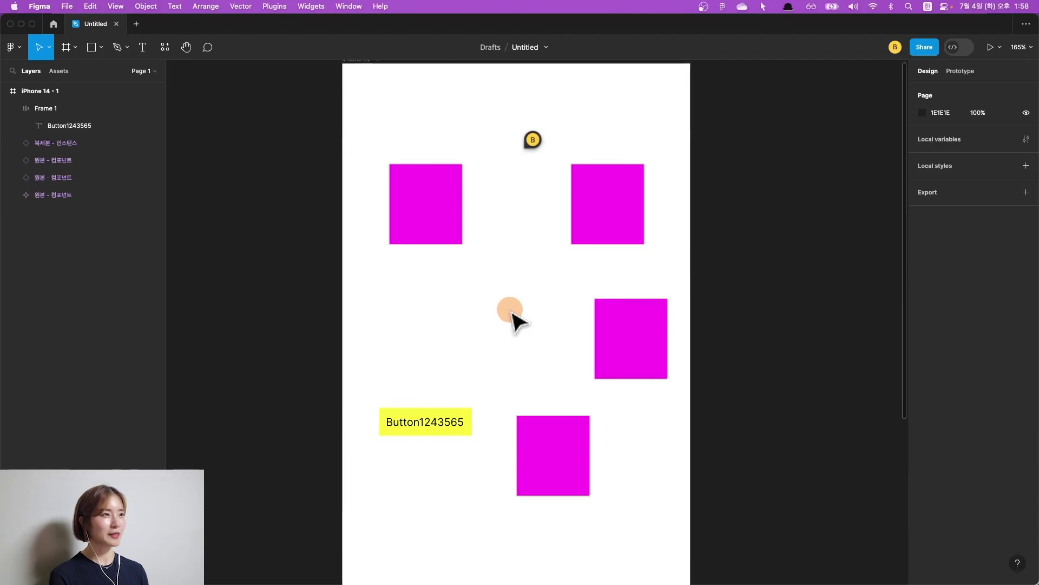